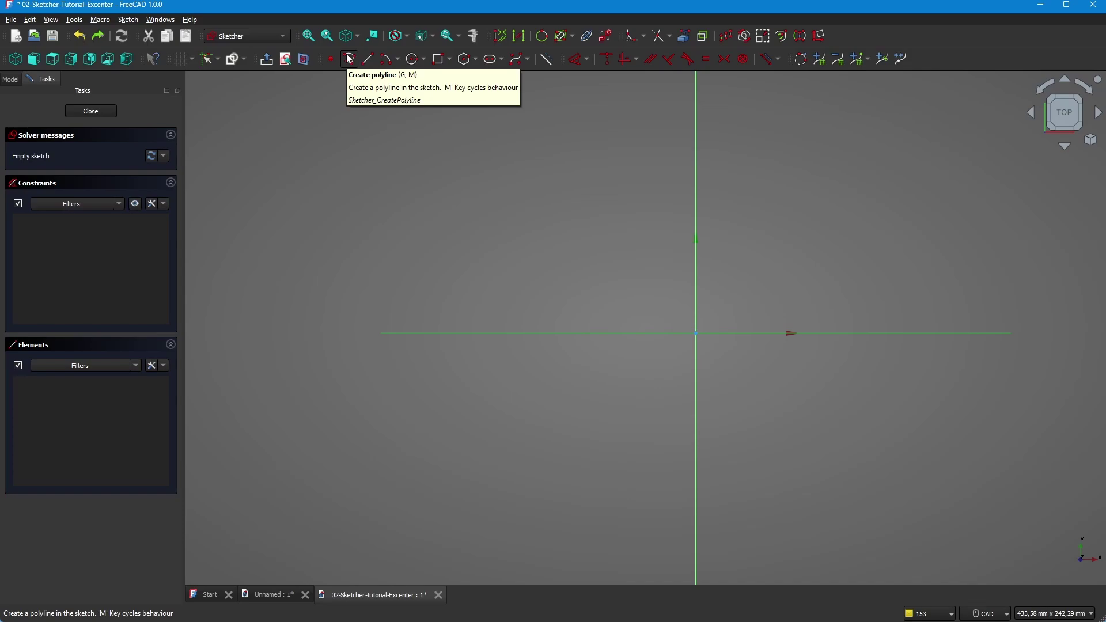
Start the cam outline with a short line along the horizontal axis and a small tangent corner arc
click(350, 59)
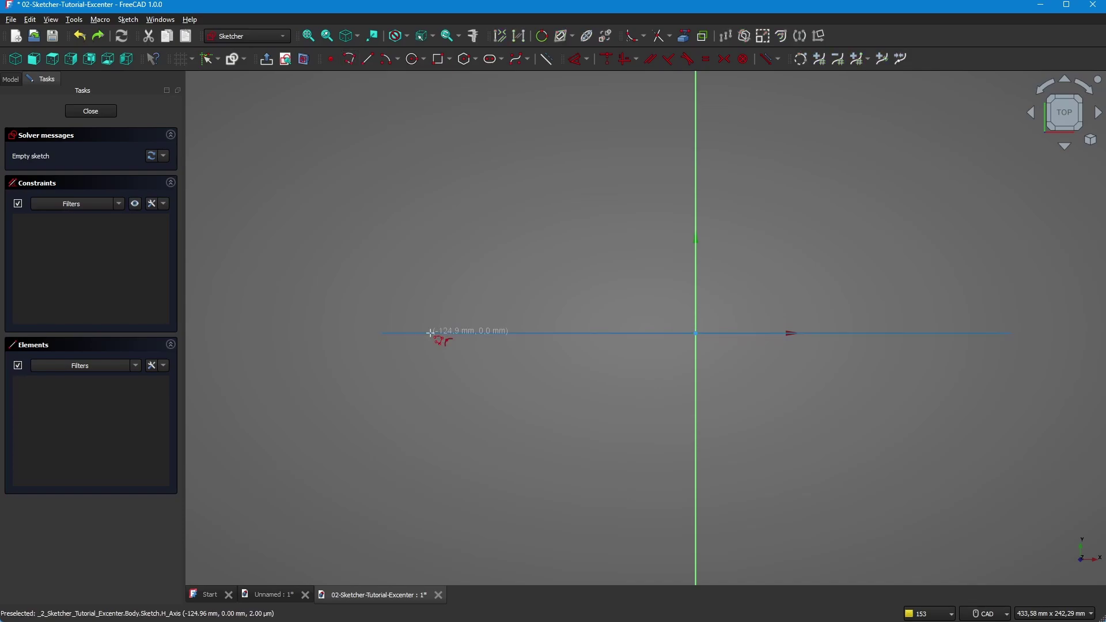
click(430, 333)
click(463, 333)
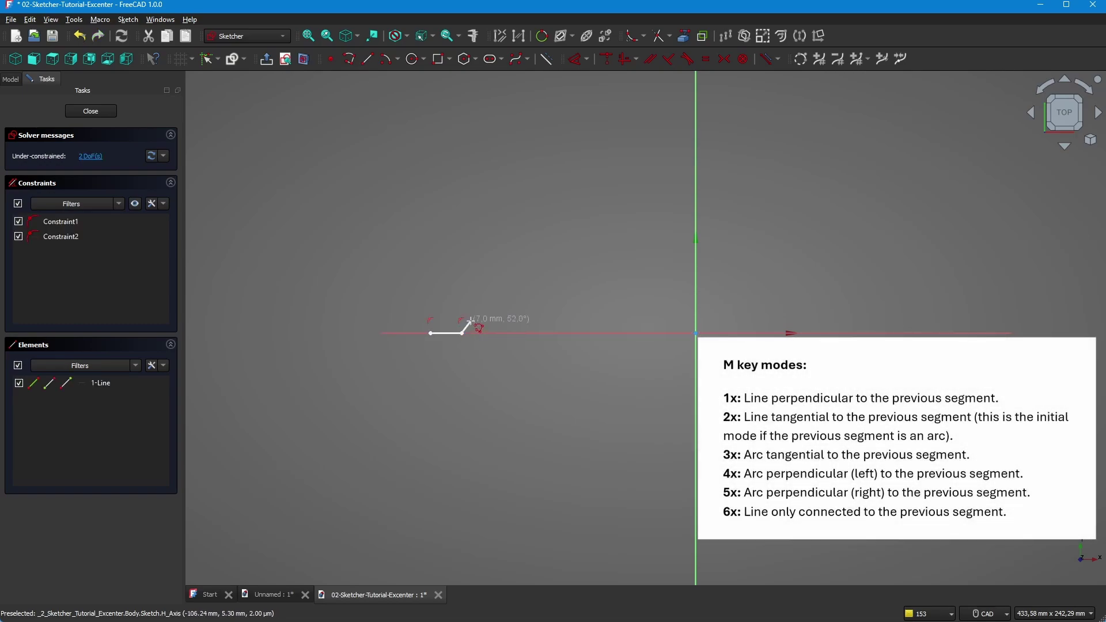
key(m)
key(m)
key(m)
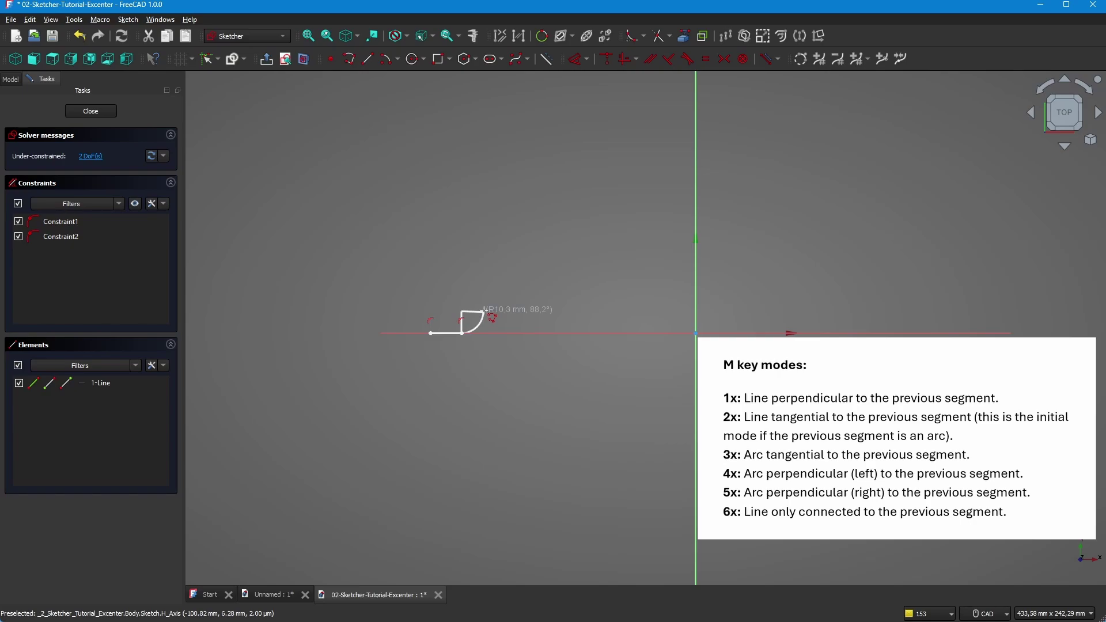
click(484, 311)
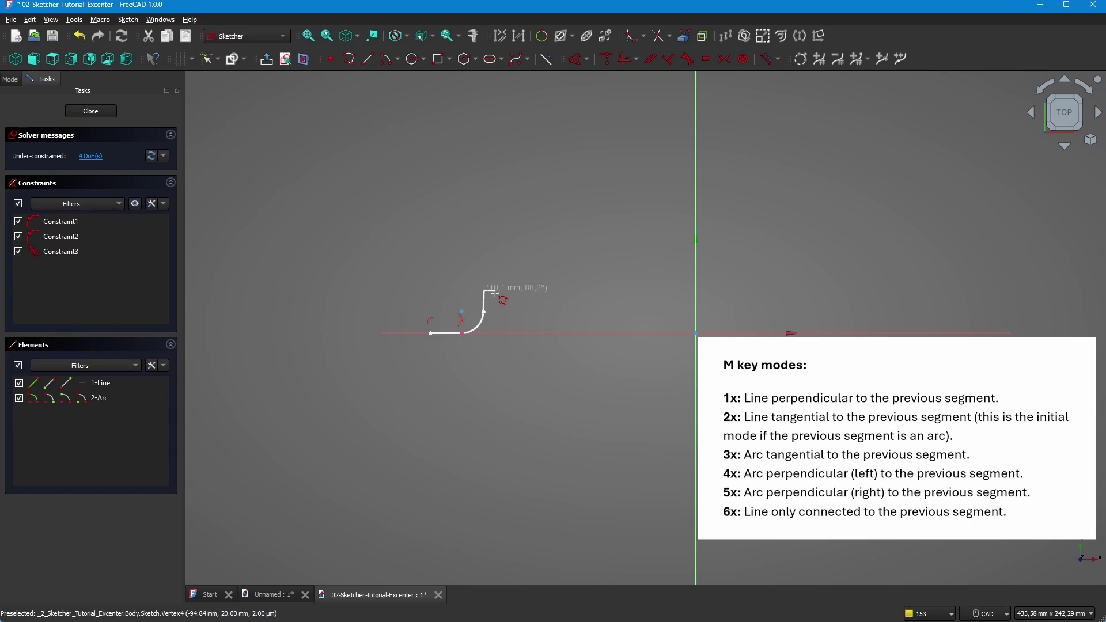
Continue the outline with tangent arcs rising over the top and sloping down to the right
key(m)
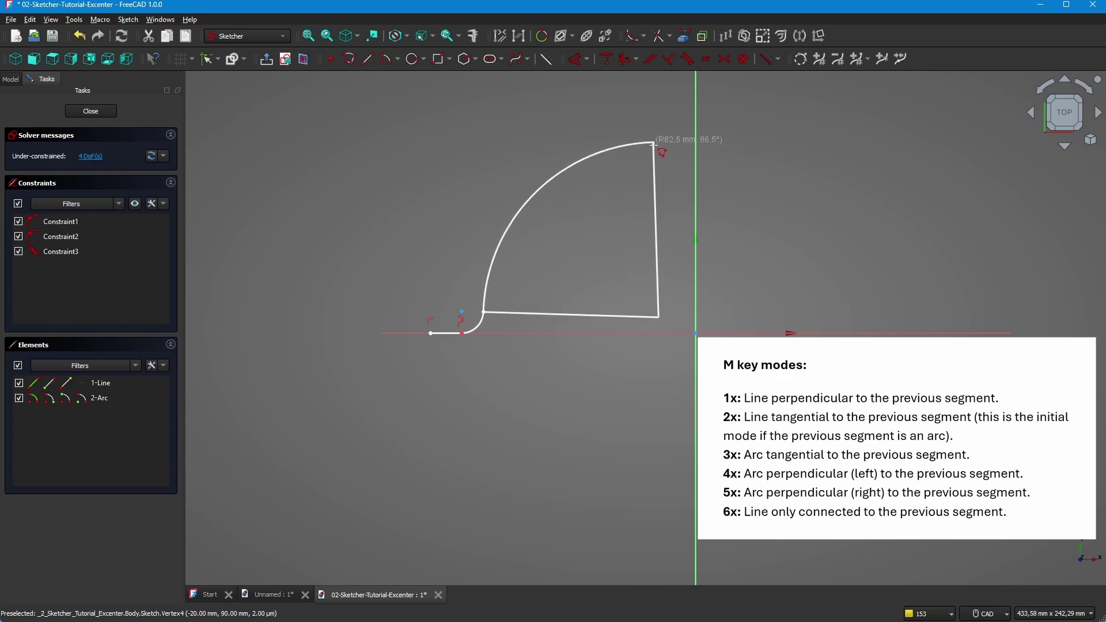
click(653, 142)
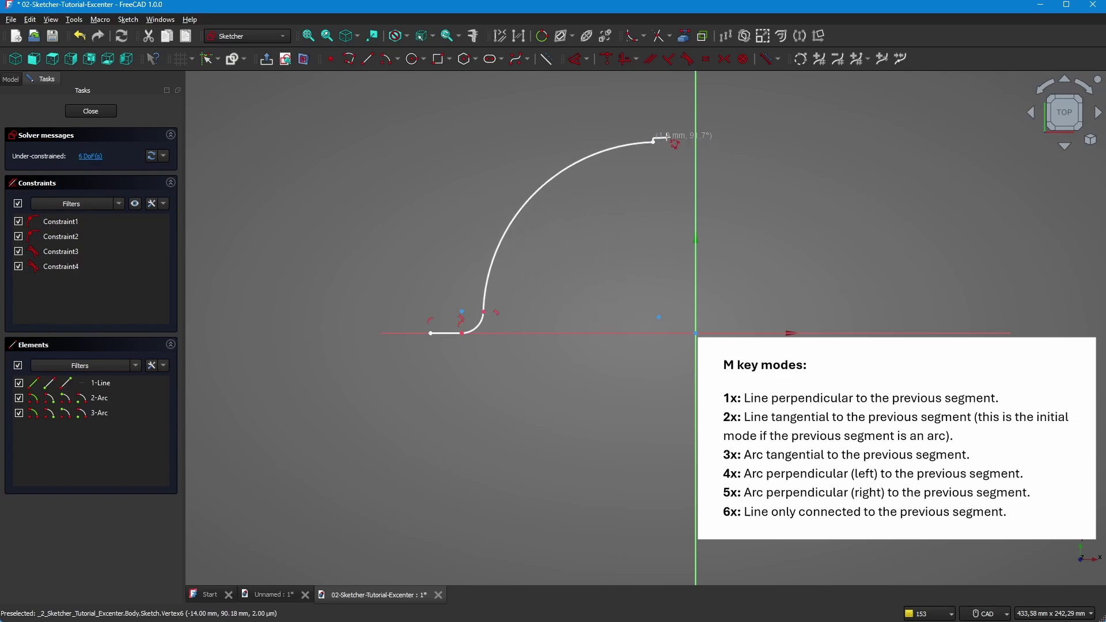
key(m)
click(683, 149)
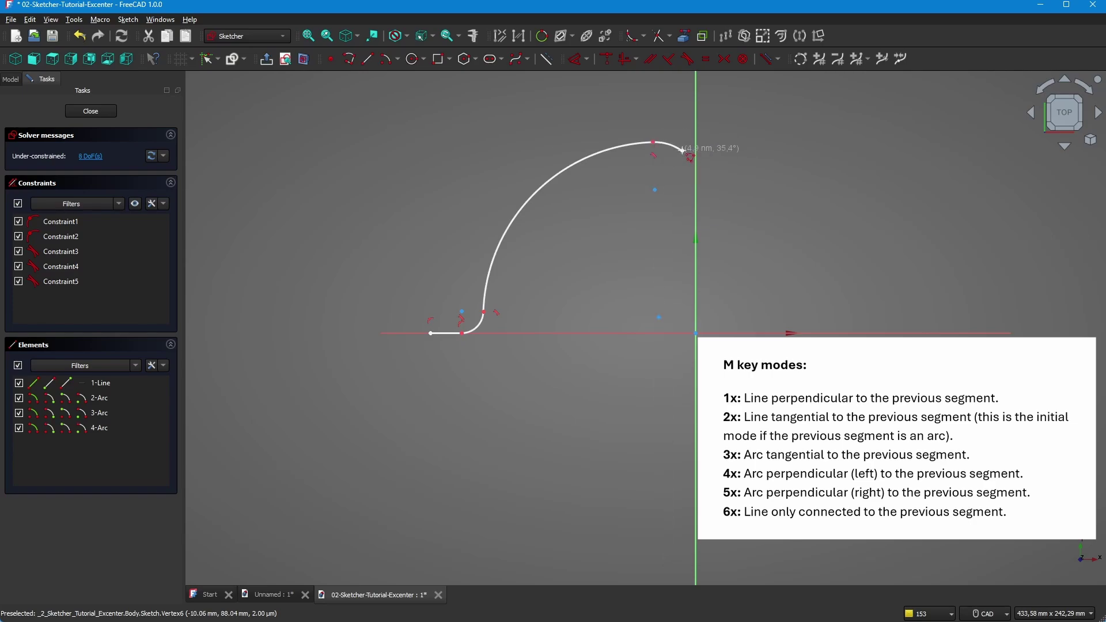
key(m)
click(727, 189)
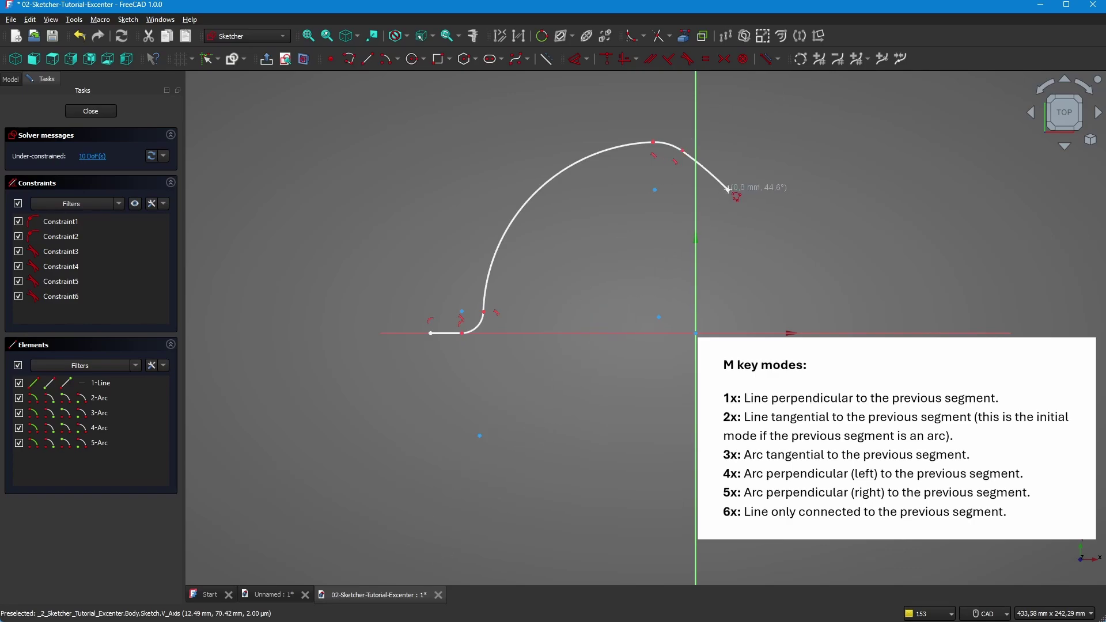
click(751, 203)
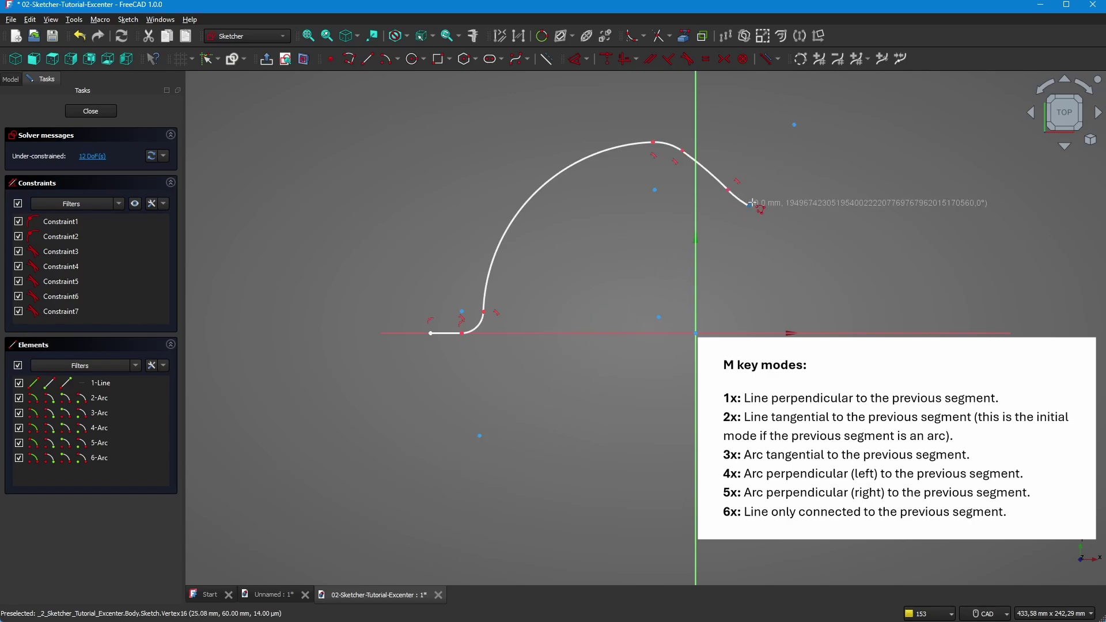
key(m)
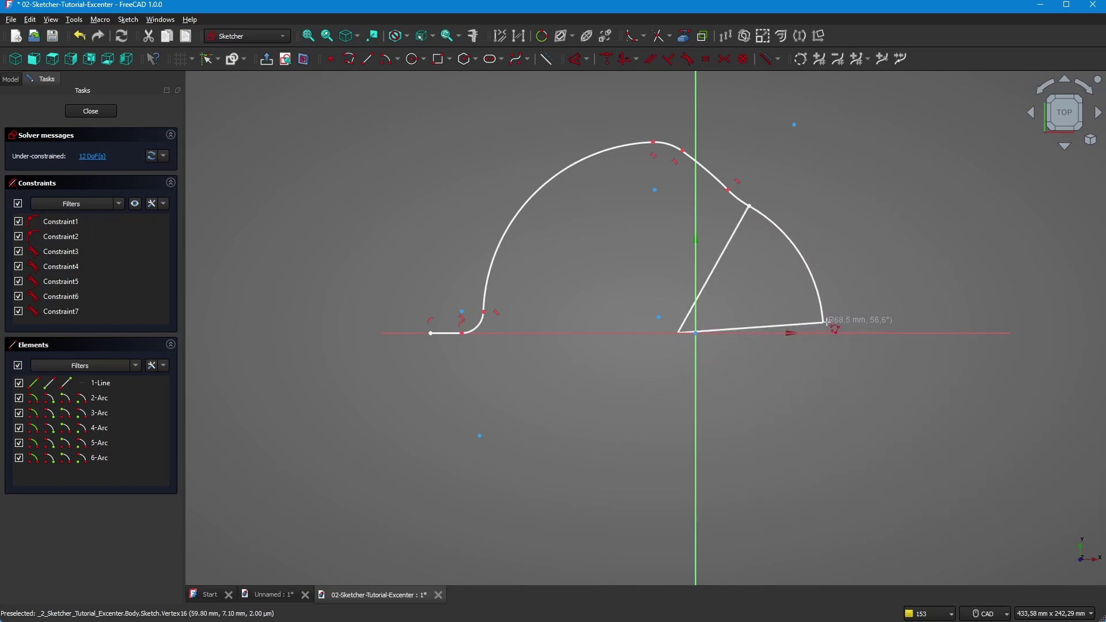
Add arcs down the right side and along the bottom, closing the outline at its starting point
click(825, 322)
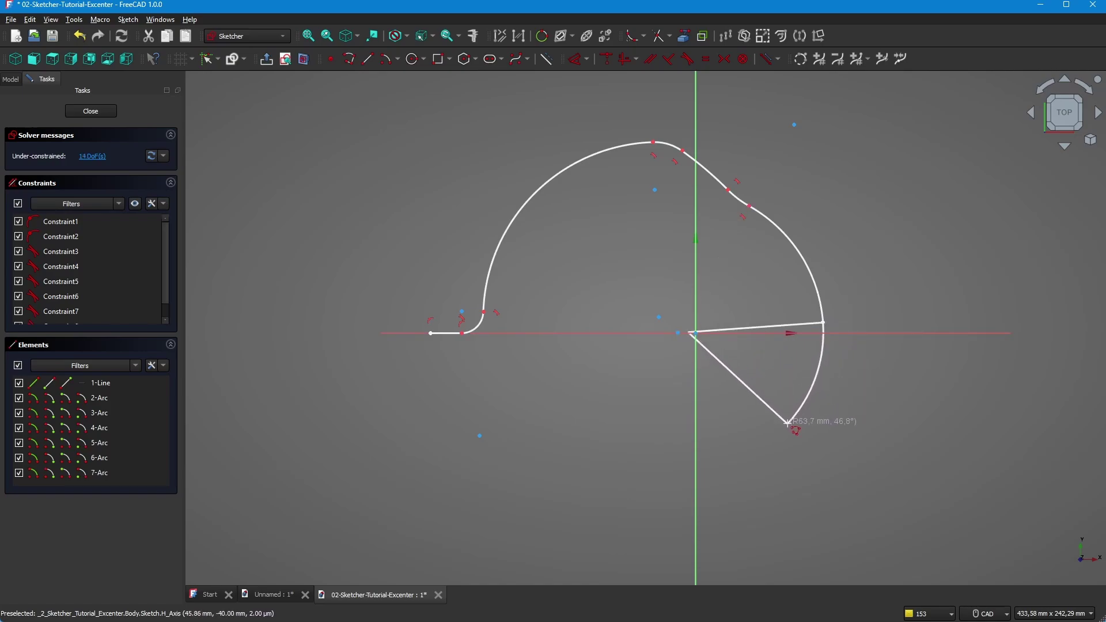
click(787, 423)
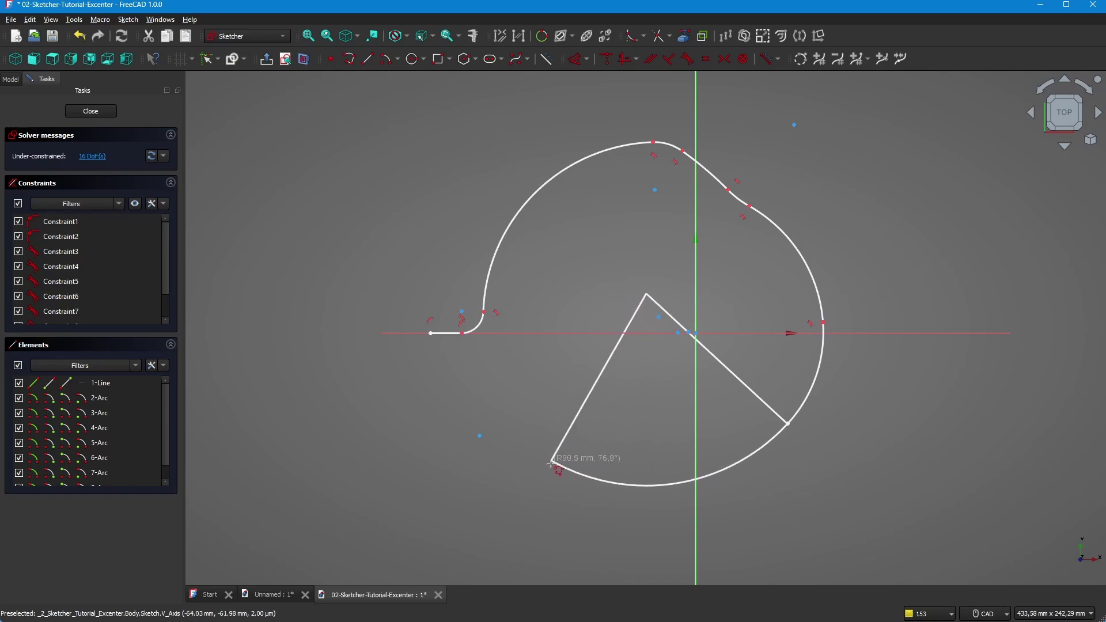
click(547, 473)
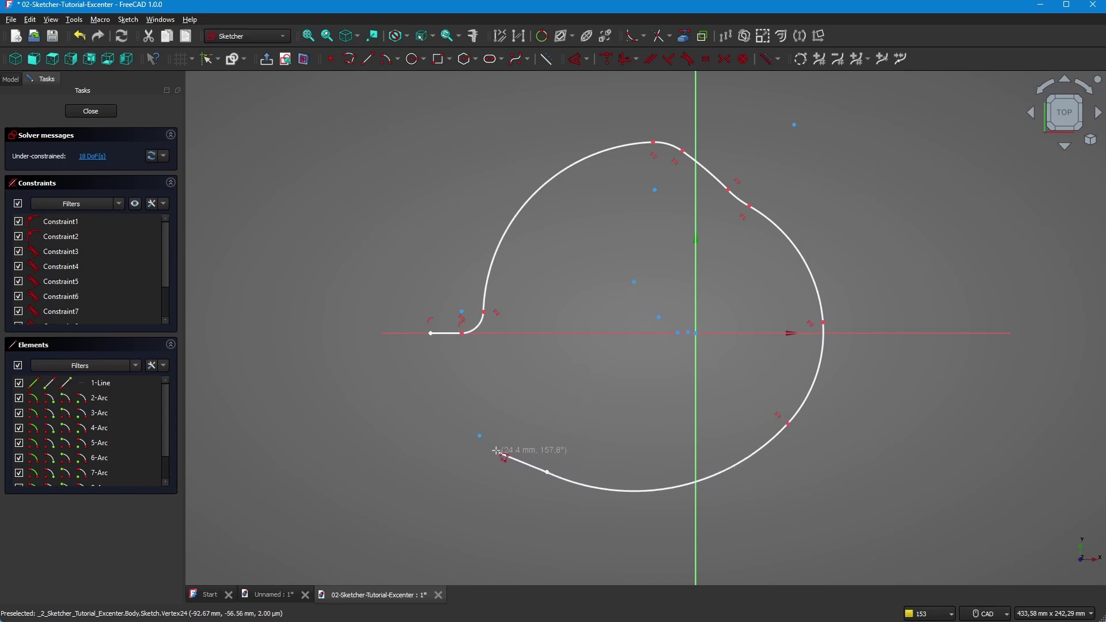
click(437, 334)
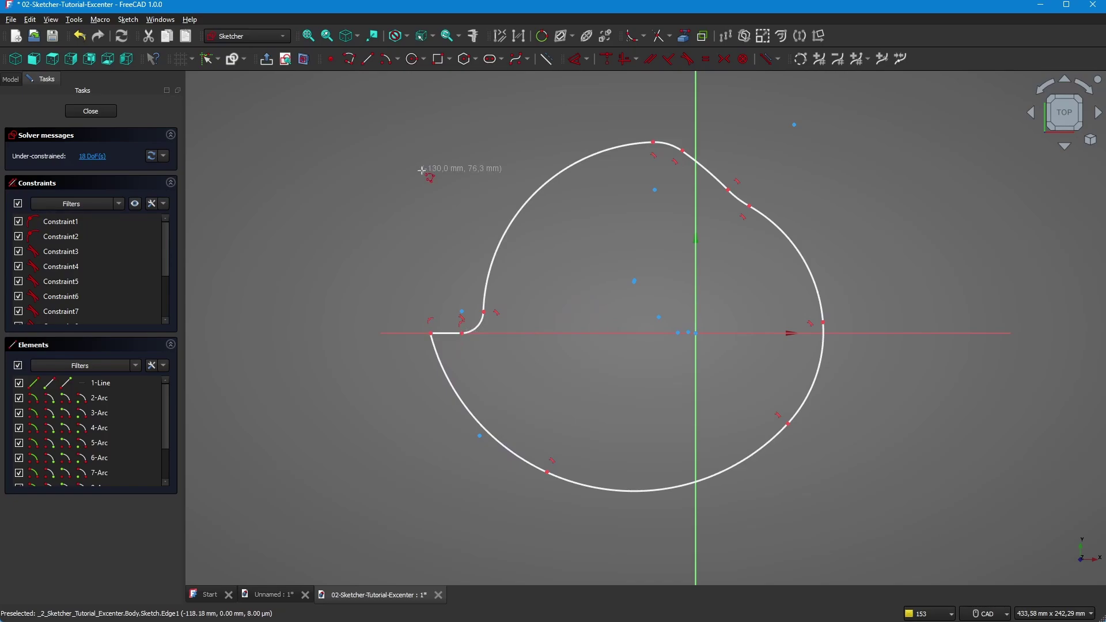
Dimension the upper right arc to R52 mm and the lower right arc to R62 mm
click(577, 59)
click(809, 272)
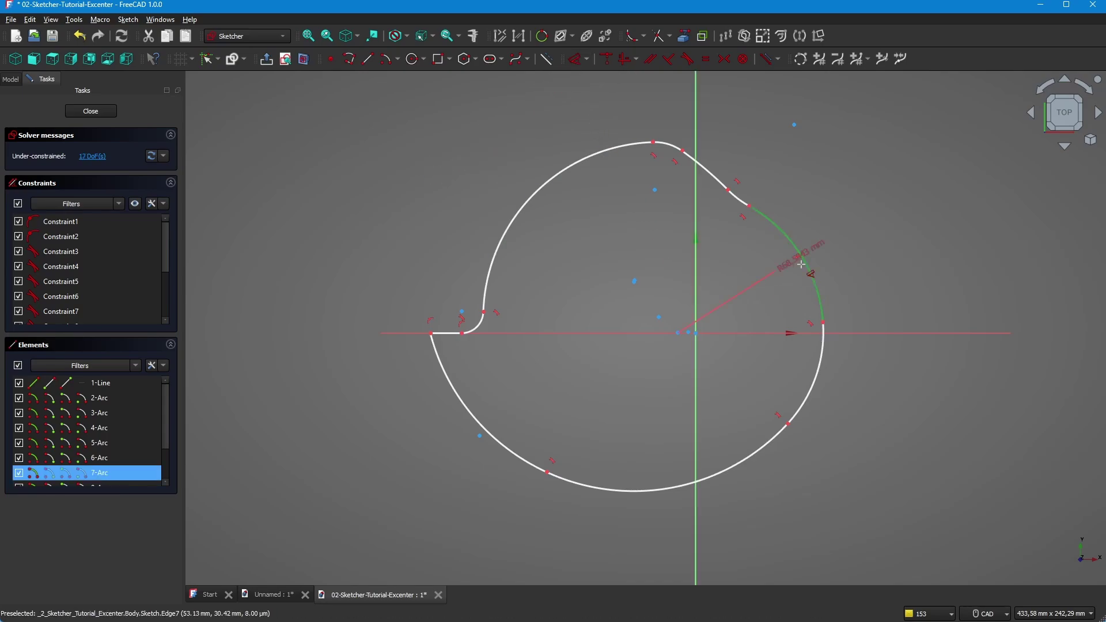
click(771, 268)
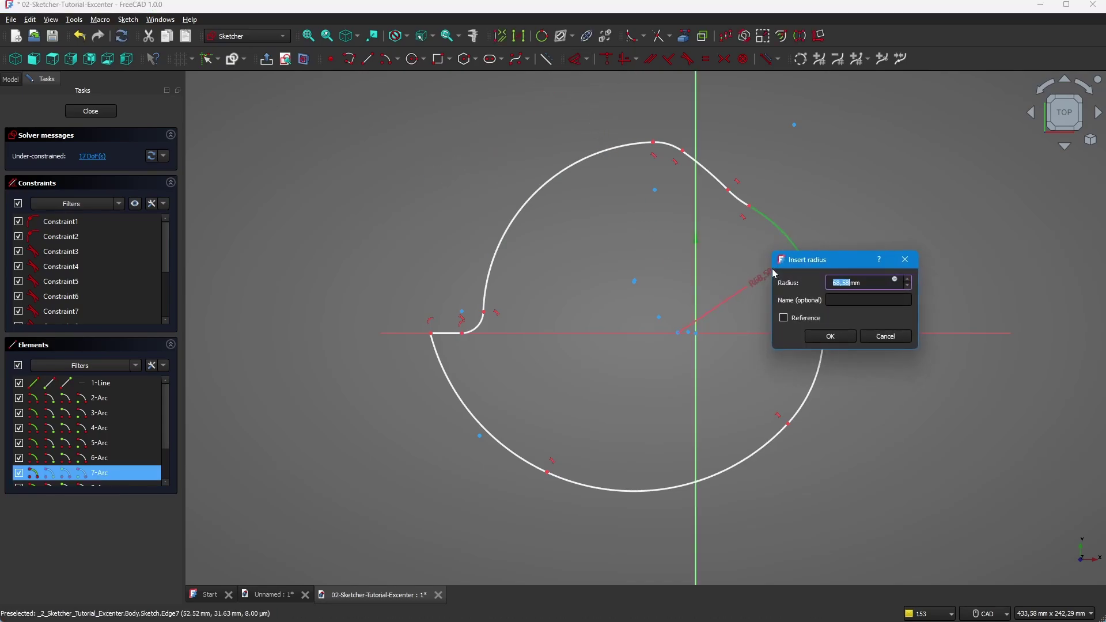
text(52)
key(Return)
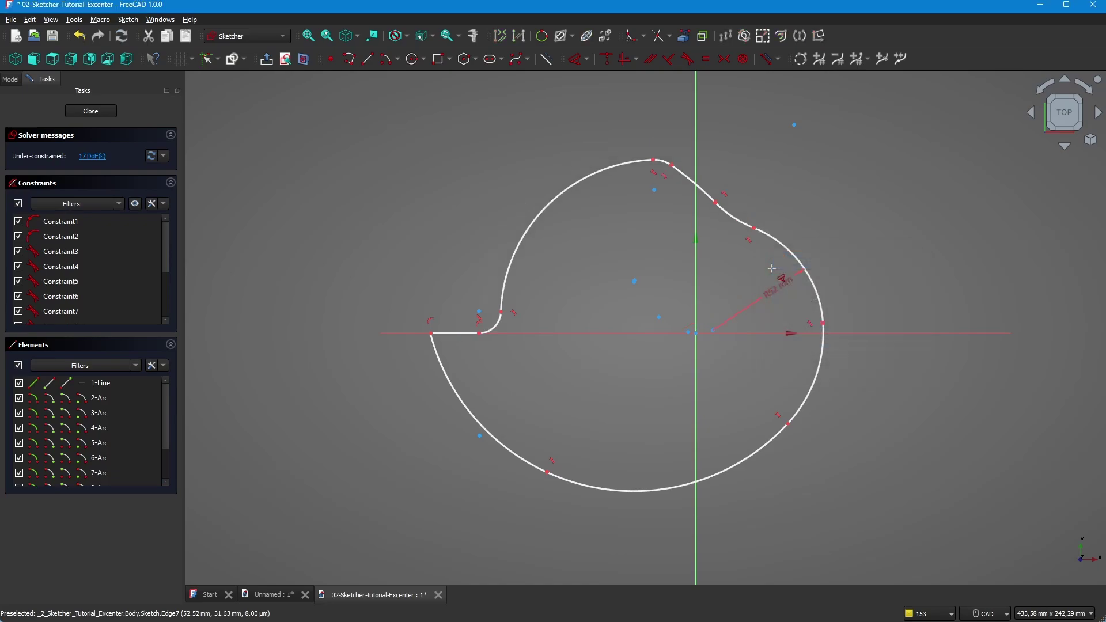
click(572, 62)
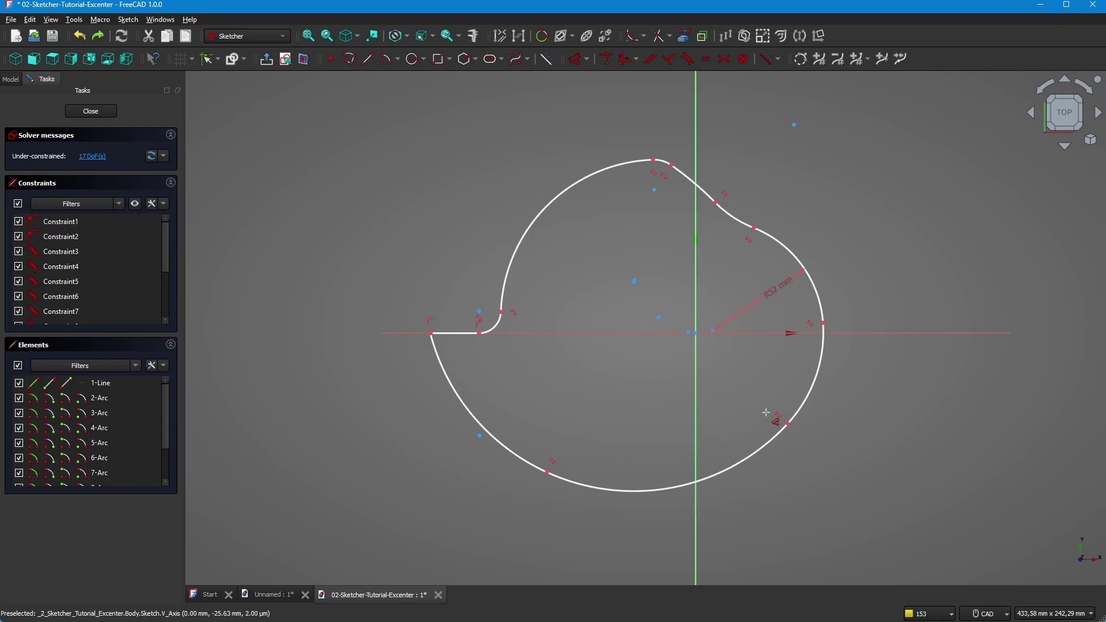
click(805, 396)
click(771, 380)
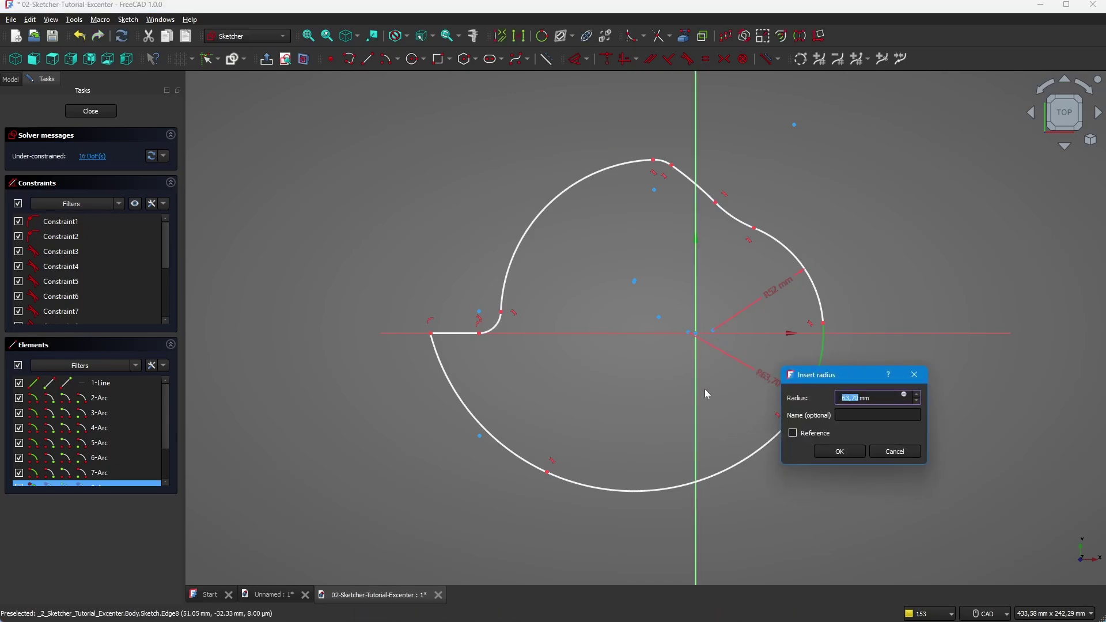
text(62)
key(Return)
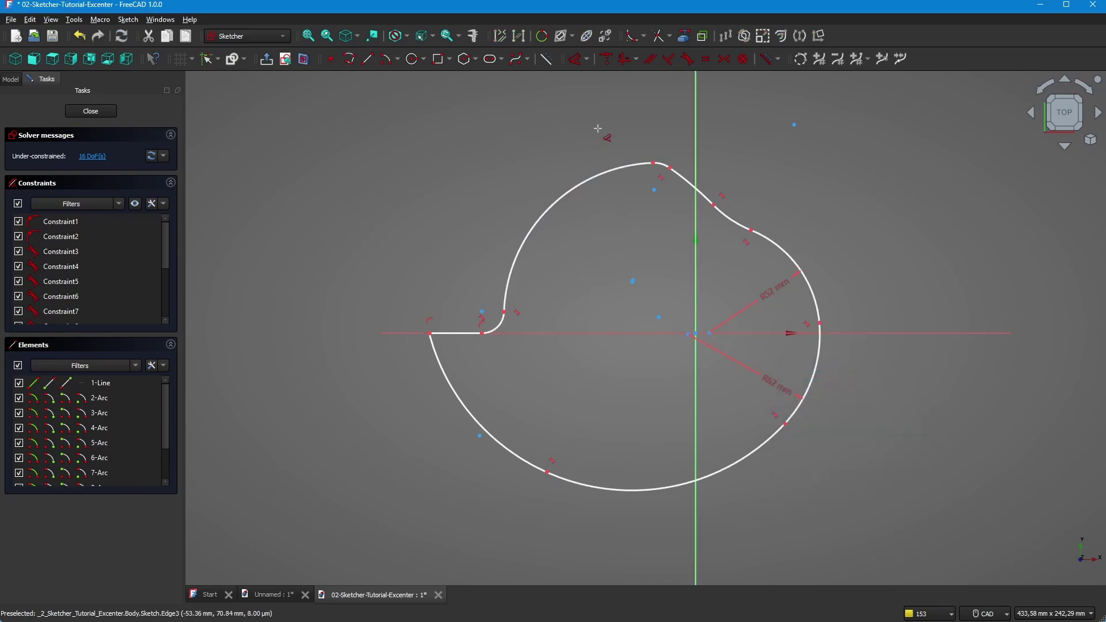
Constrain the arc centre near the origin onto the horizontal axis
scroll(706, 340, up, 1)
scroll(705, 340, up, 3)
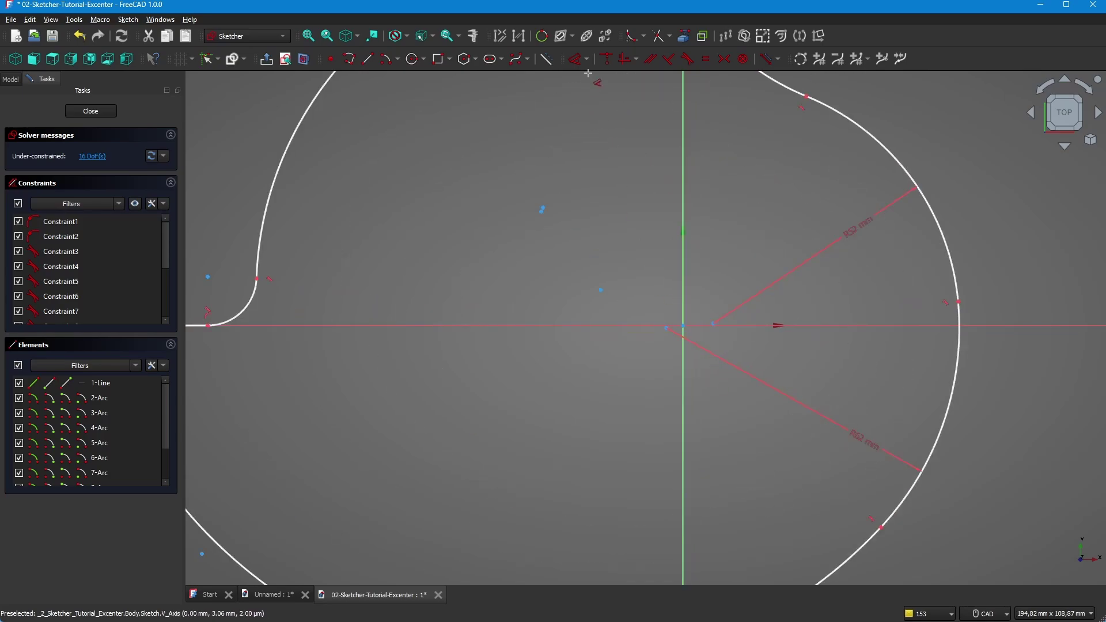
click(606, 59)
click(665, 329)
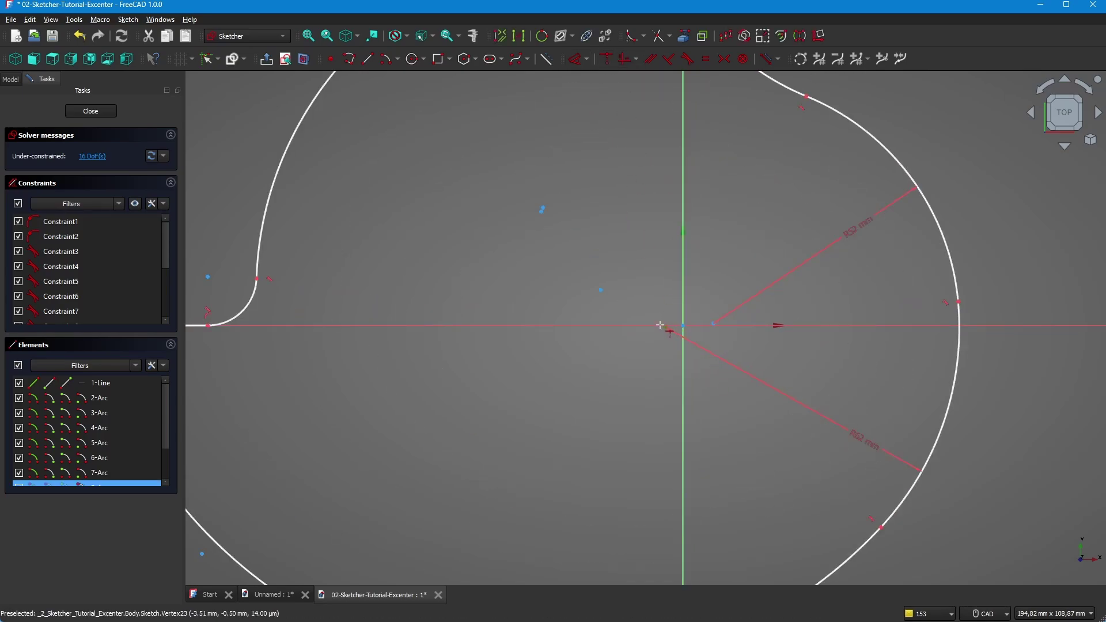
click(768, 325)
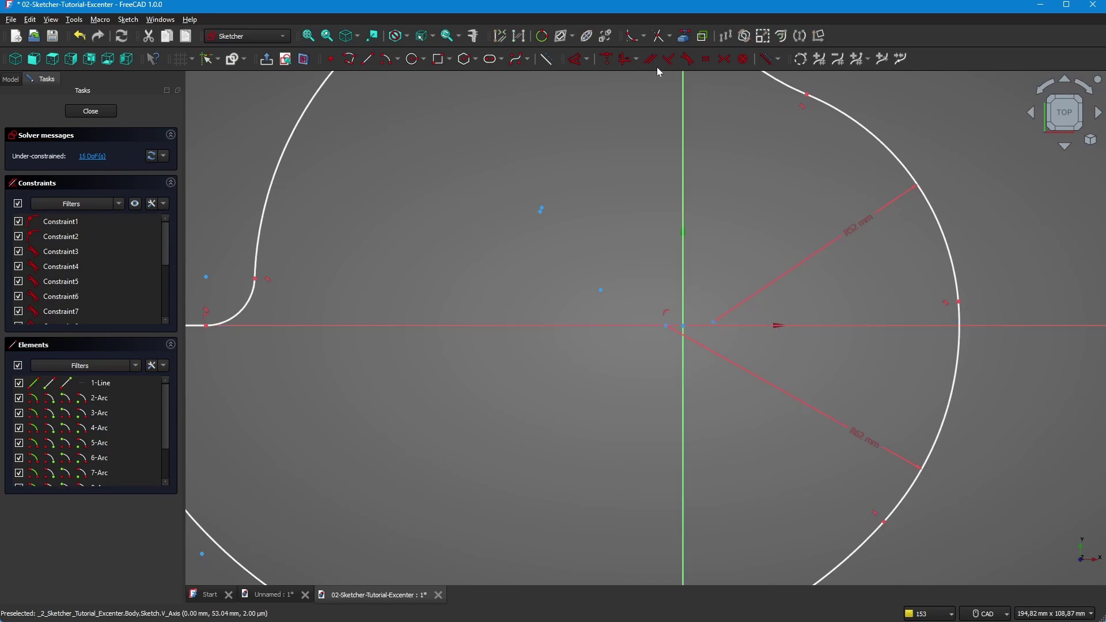
Dimension the distance from the sketch origin to that arc centre as 10 mm
click(578, 59)
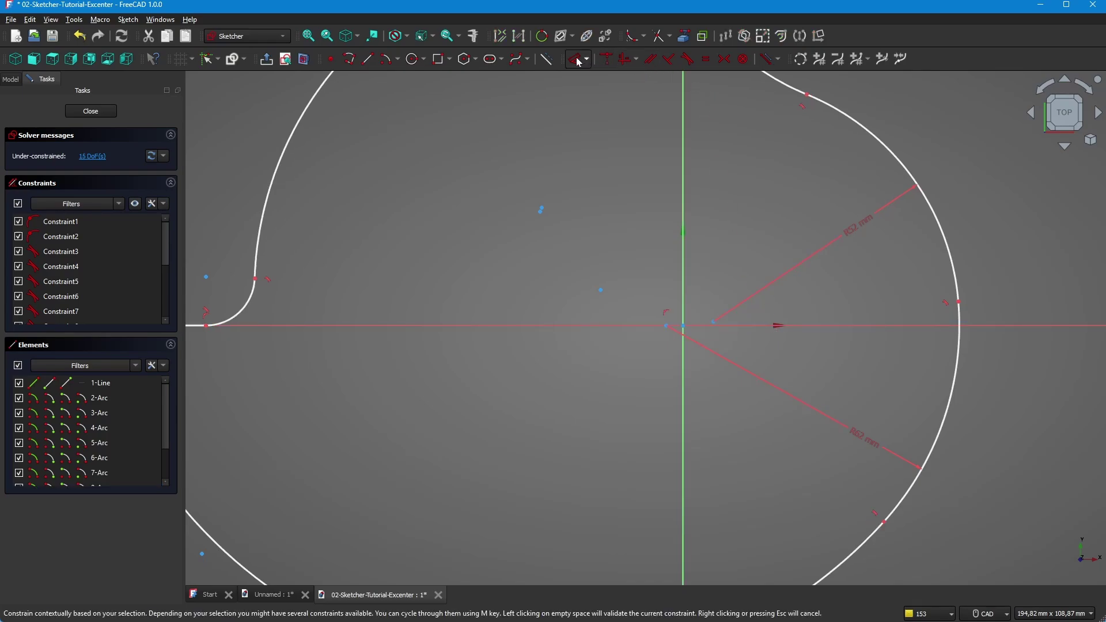
click(666, 326)
click(570, 258)
text(10)
key(Return)
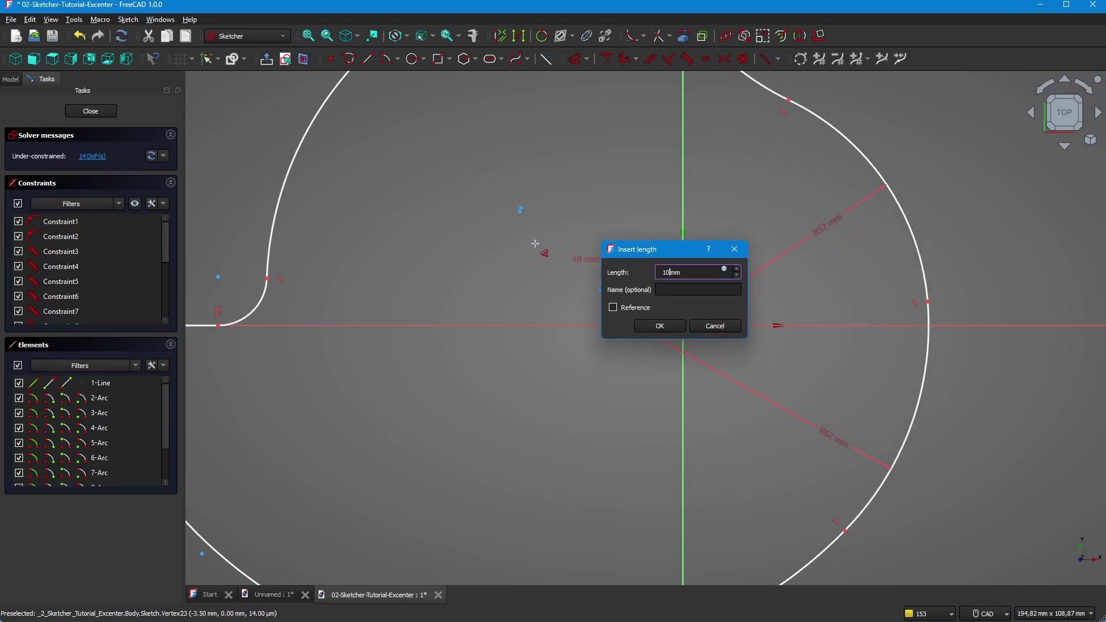
Constrain a second arc centre onto the horizontal axis
scroll(803, 483, up, 1)
scroll(864, 346, down, 2)
scroll(729, 296, up, 3)
scroll(728, 296, up, 2)
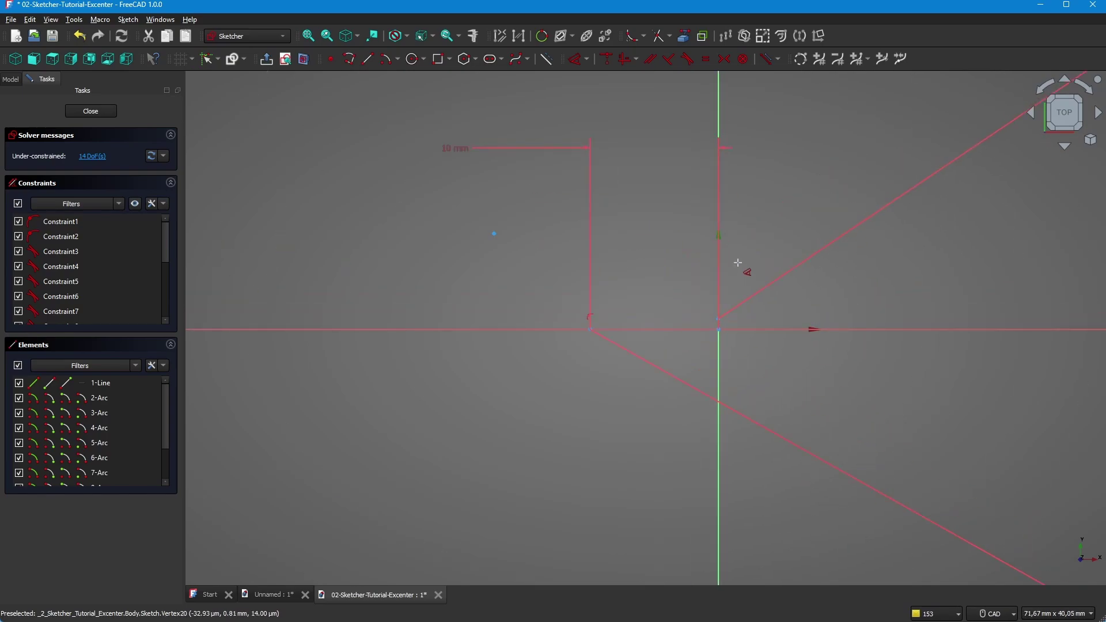
click(607, 60)
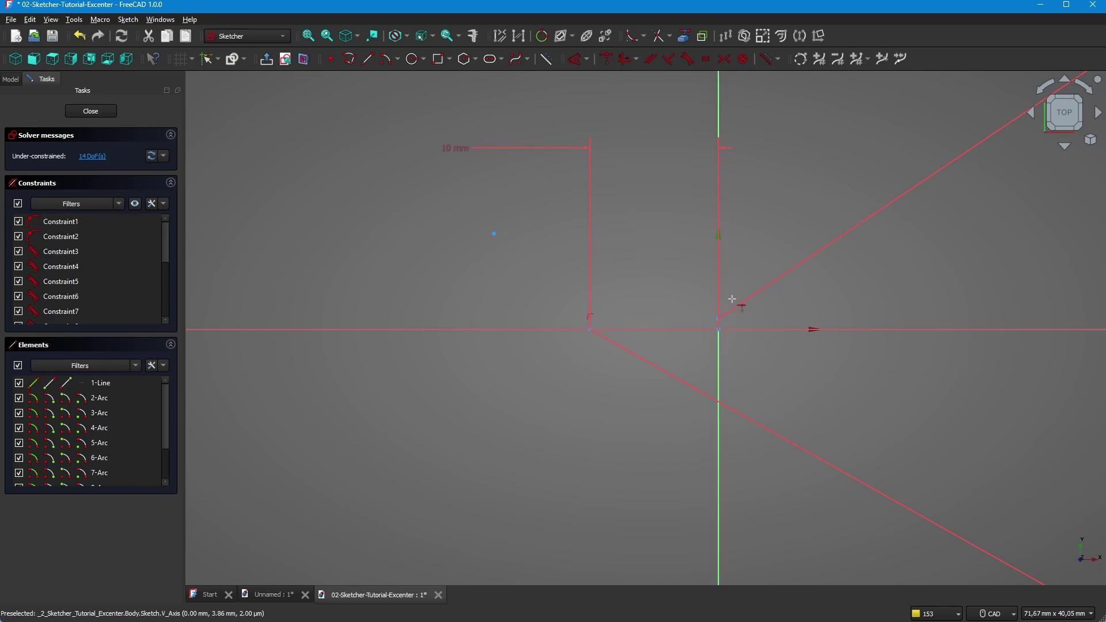
click(719, 327)
click(672, 326)
scroll(671, 323, down, 3)
scroll(671, 323, down, 3)
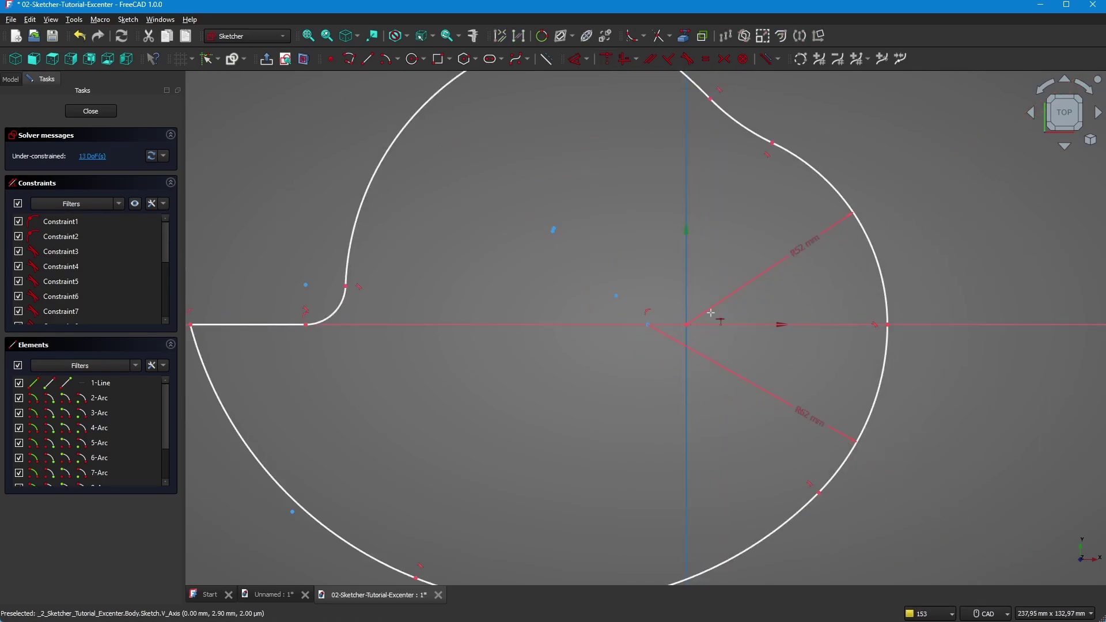
scroll(852, 296, down, 1)
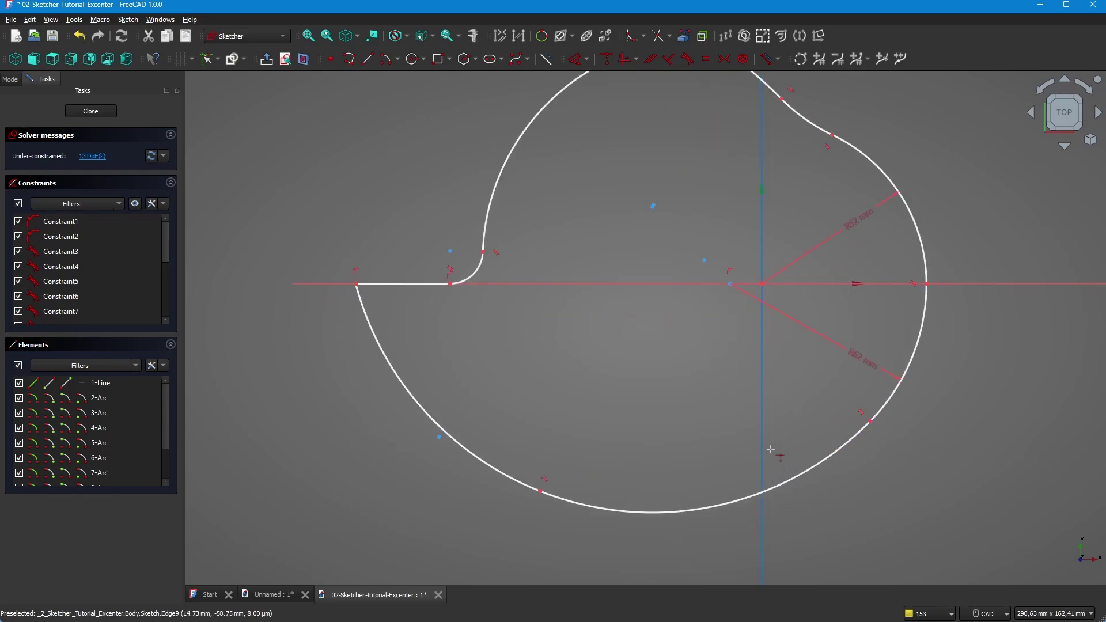
Give the lower-left arc a 50 mm radius
click(768, 450)
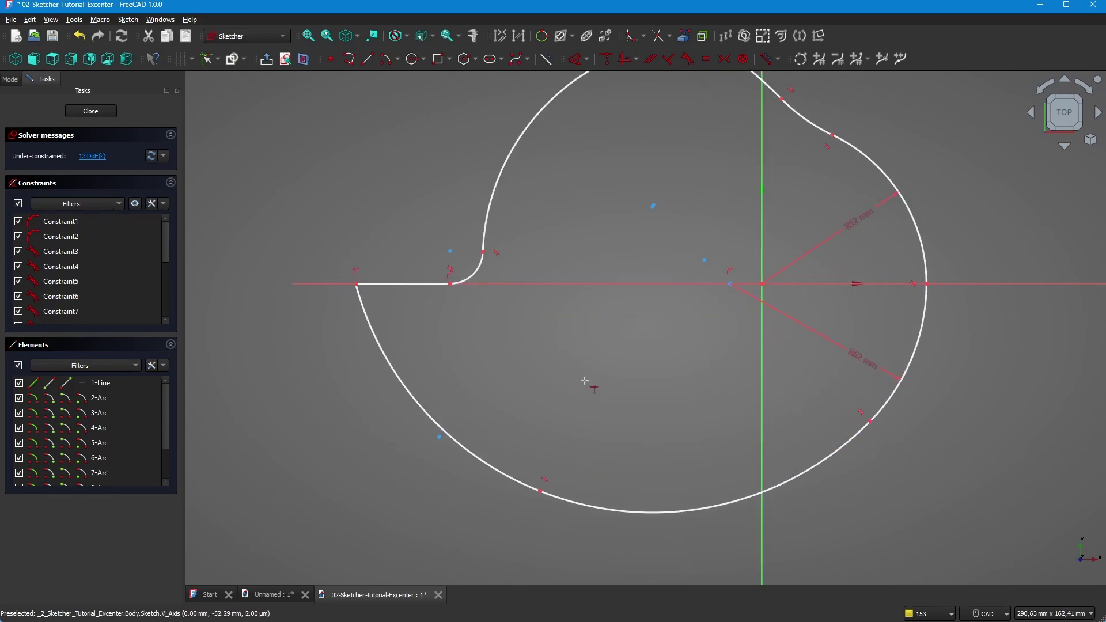
click(577, 60)
click(425, 398)
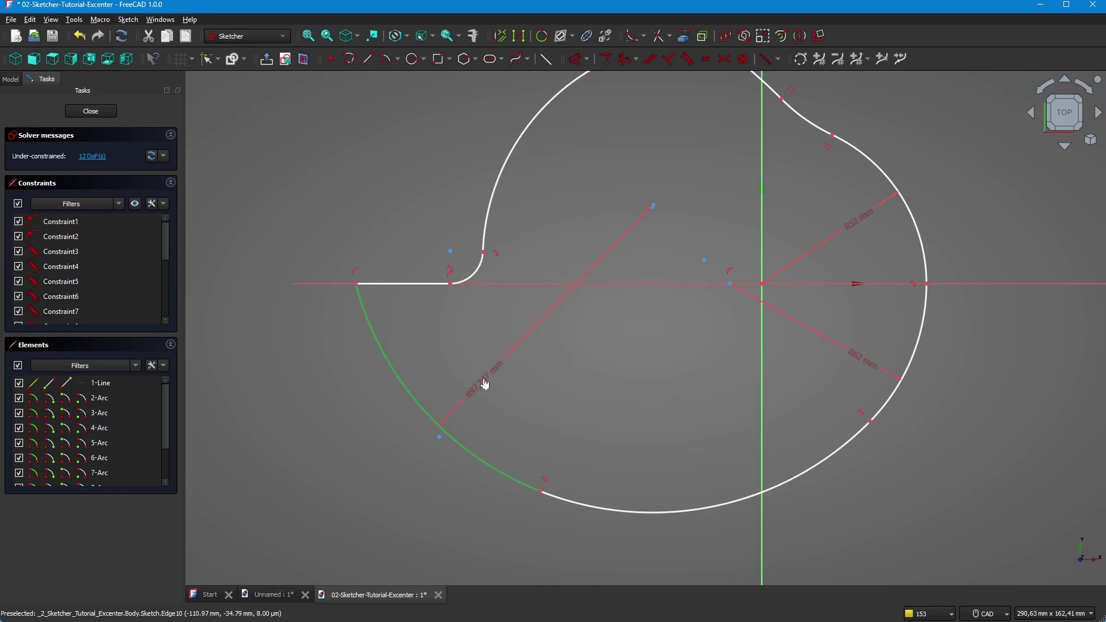
click(469, 398)
text(5)
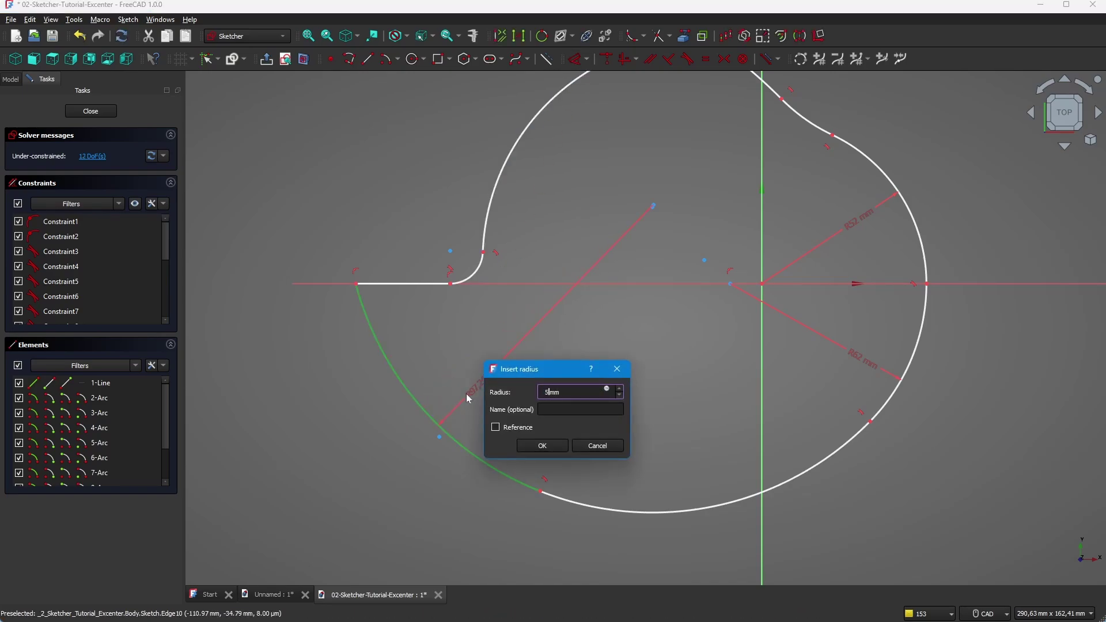
text(0)
key(Return)
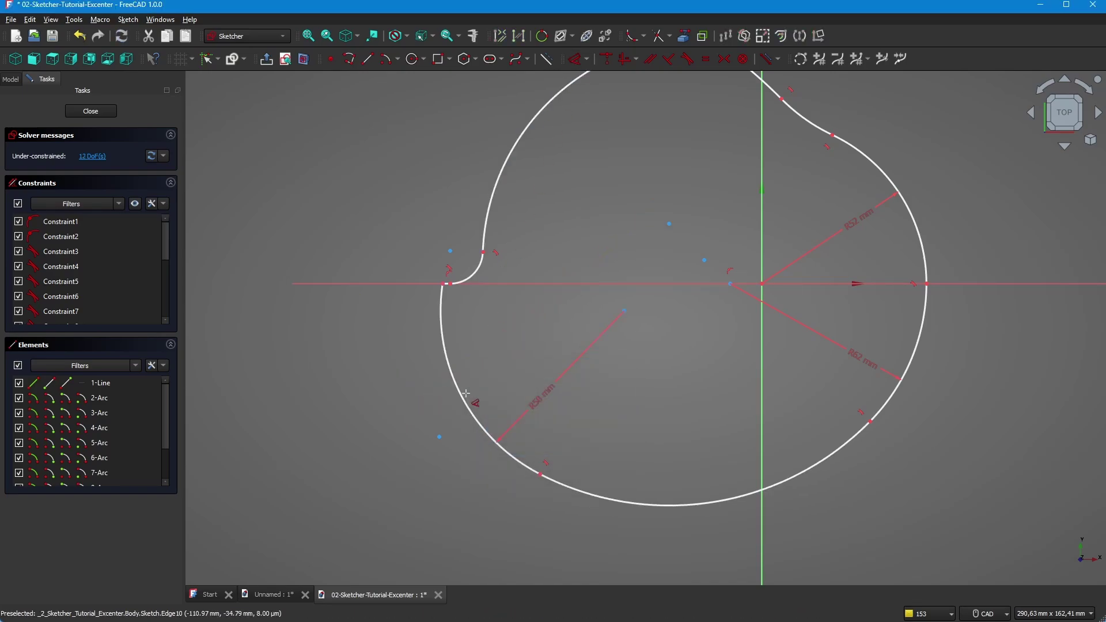
Set the lower-left arc's centre 44 mm horizontally from the vertical axis
click(605, 59)
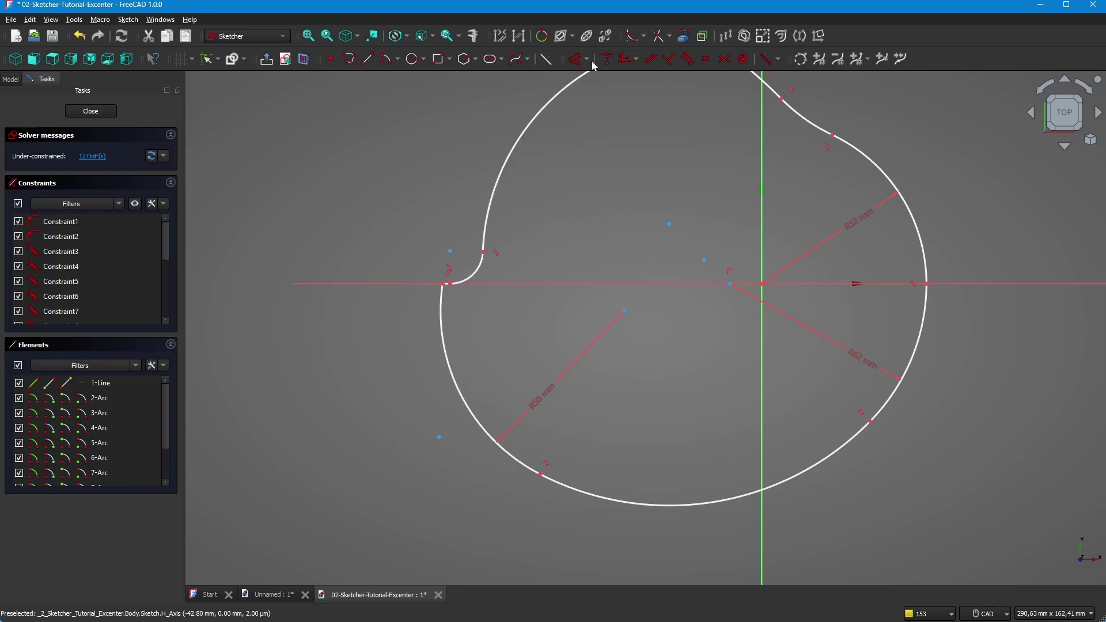
click(762, 365)
click(624, 310)
click(685, 342)
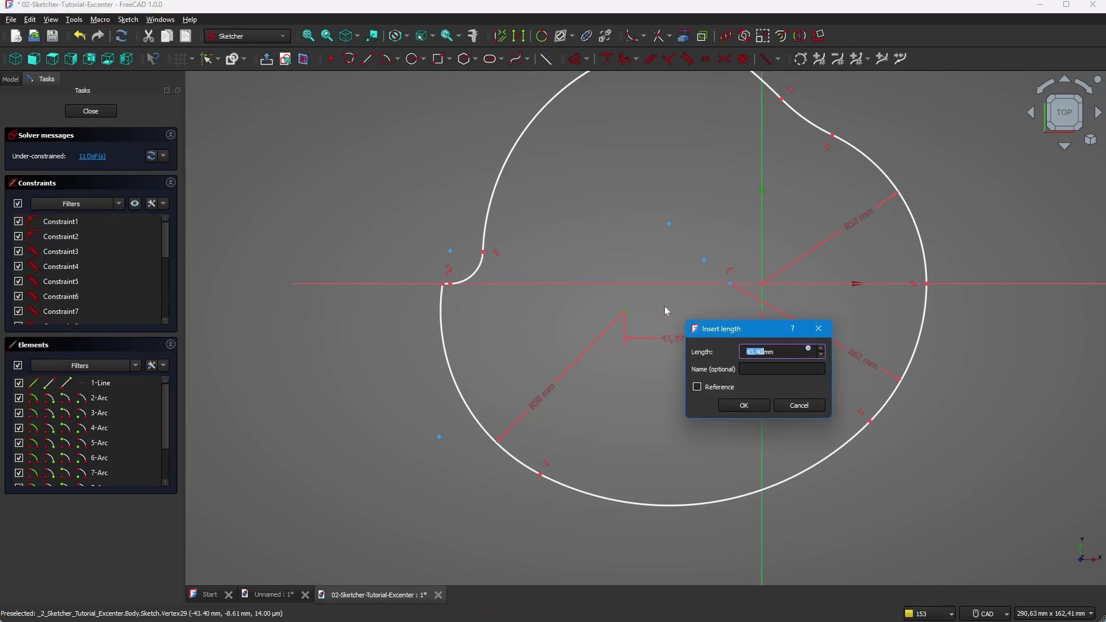
text(44)
key(Return)
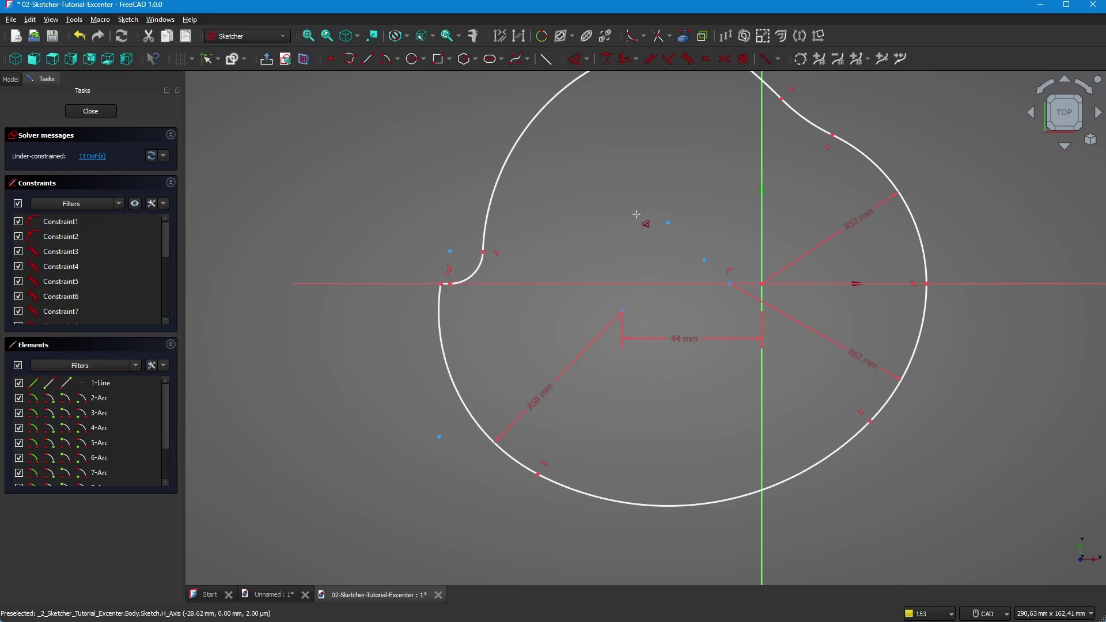
click(611, 62)
click(622, 311)
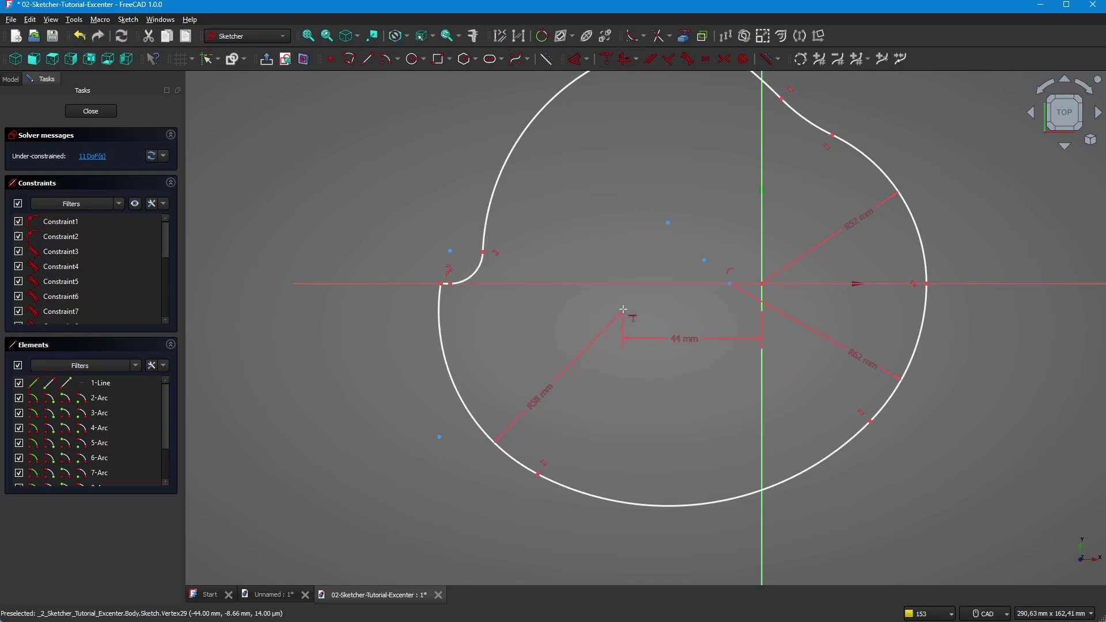
click(763, 283)
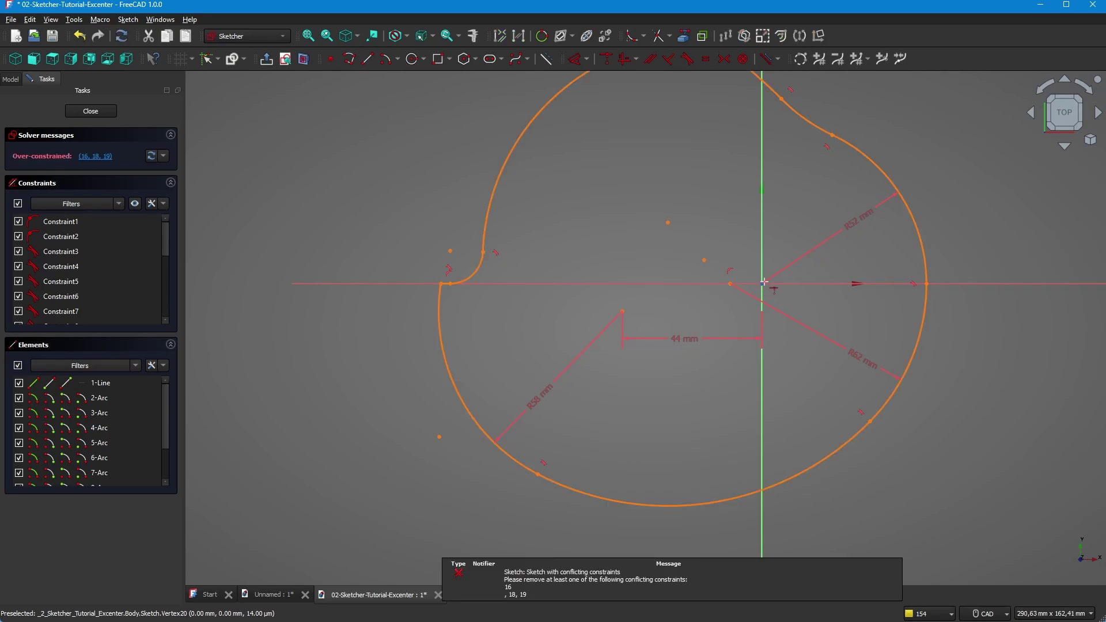
click(462, 568)
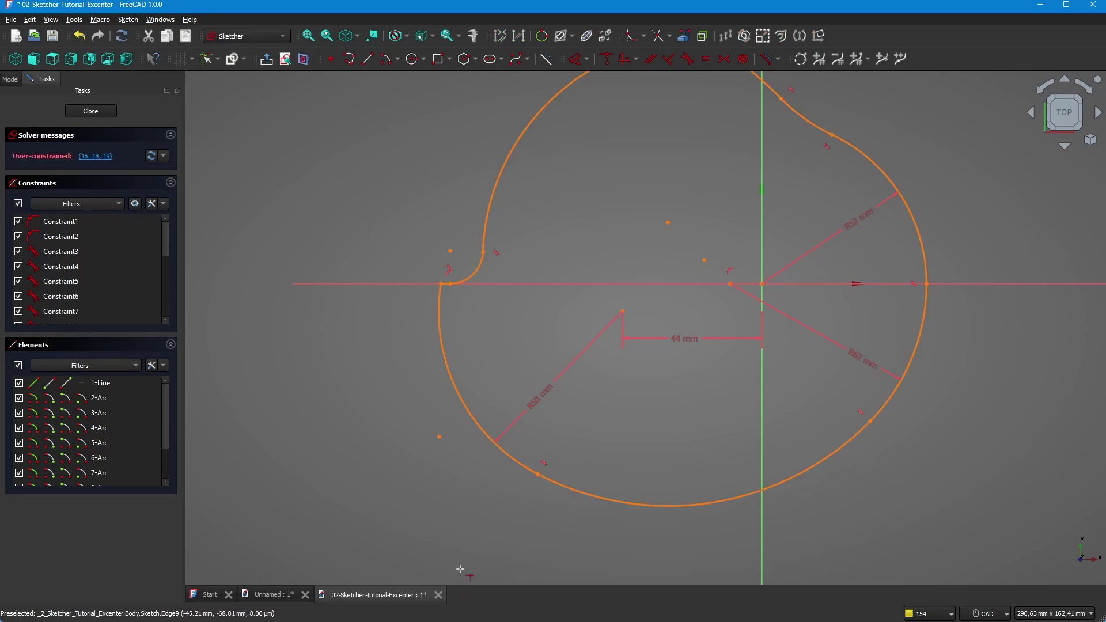
key(ctrl+z)
click(575, 59)
click(819, 291)
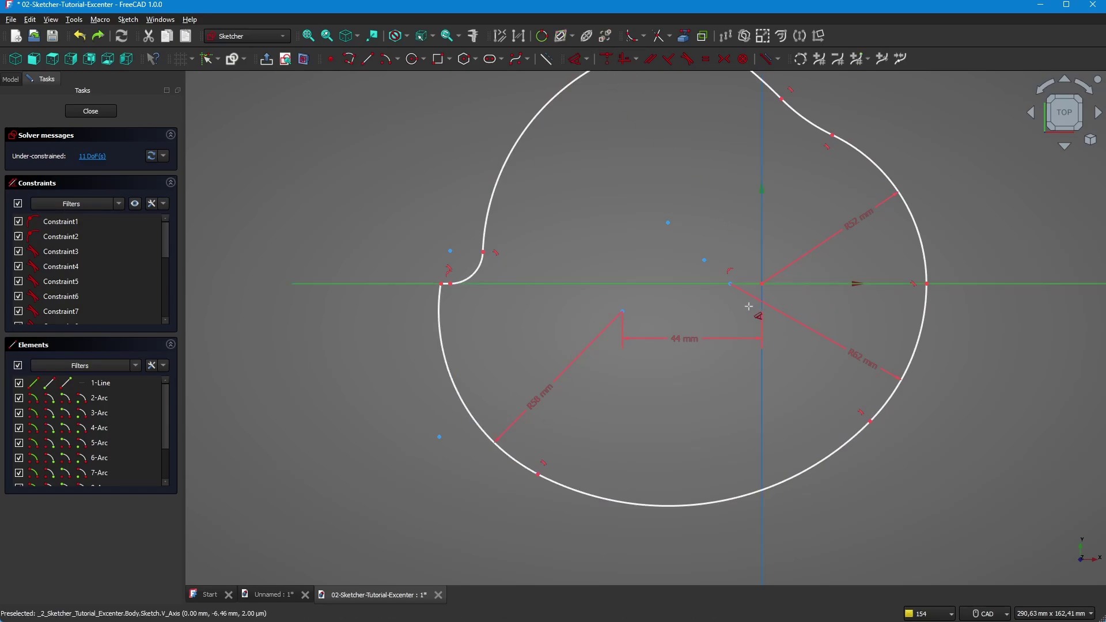
click(624, 312)
click(643, 223)
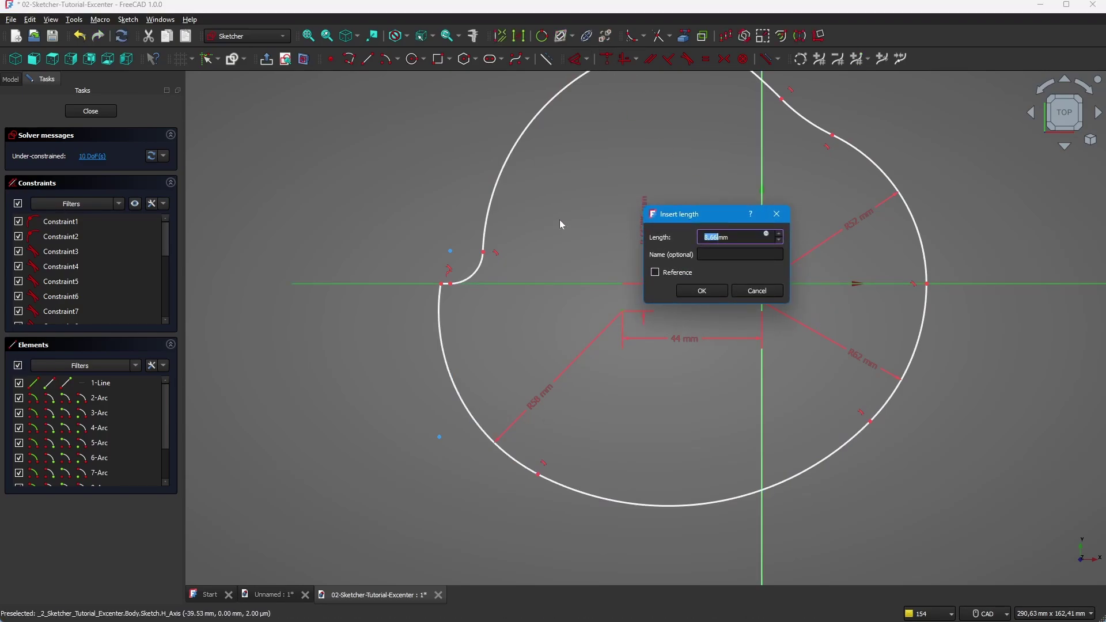
text(0)
key(Return)
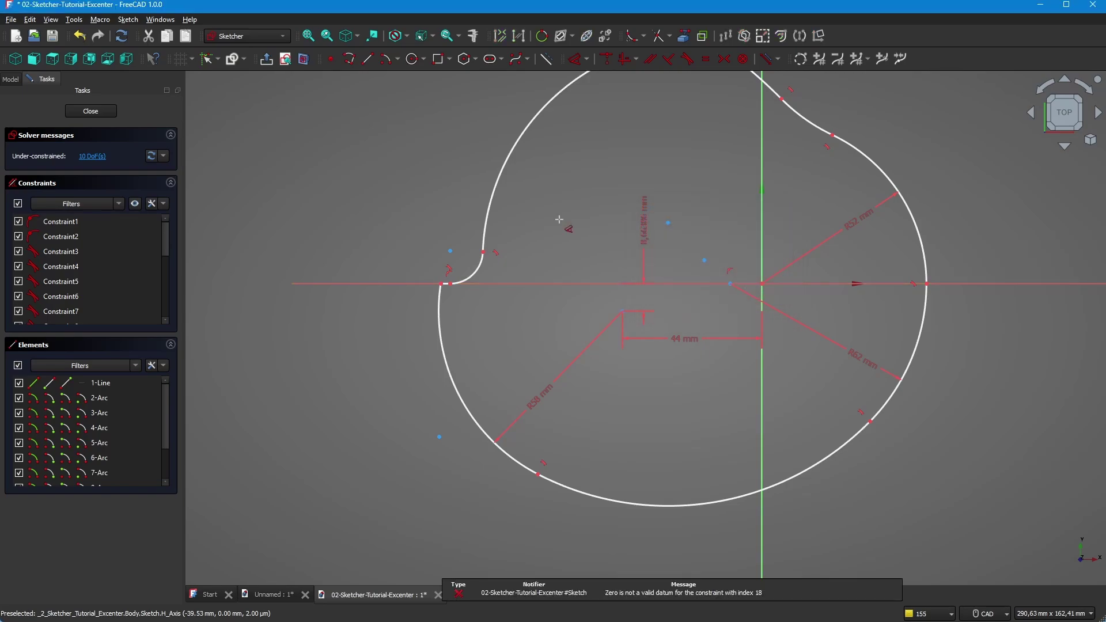
Discard the rejected vertical dimension and give the bottom arc a 192 mm radius
key(Escape)
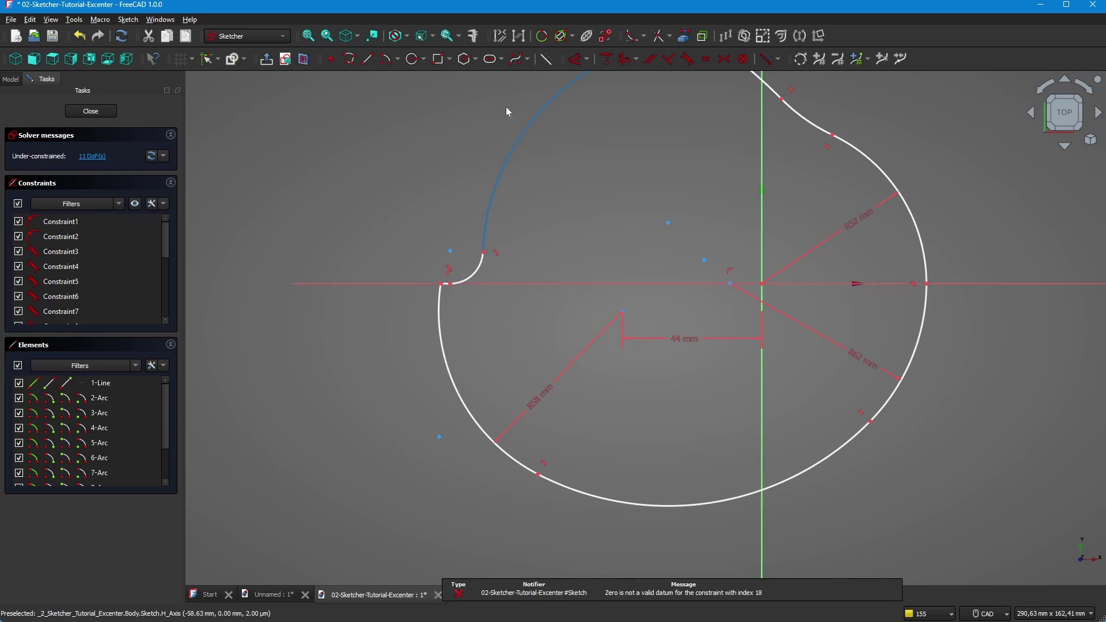
click(681, 513)
key(k)
key(r)
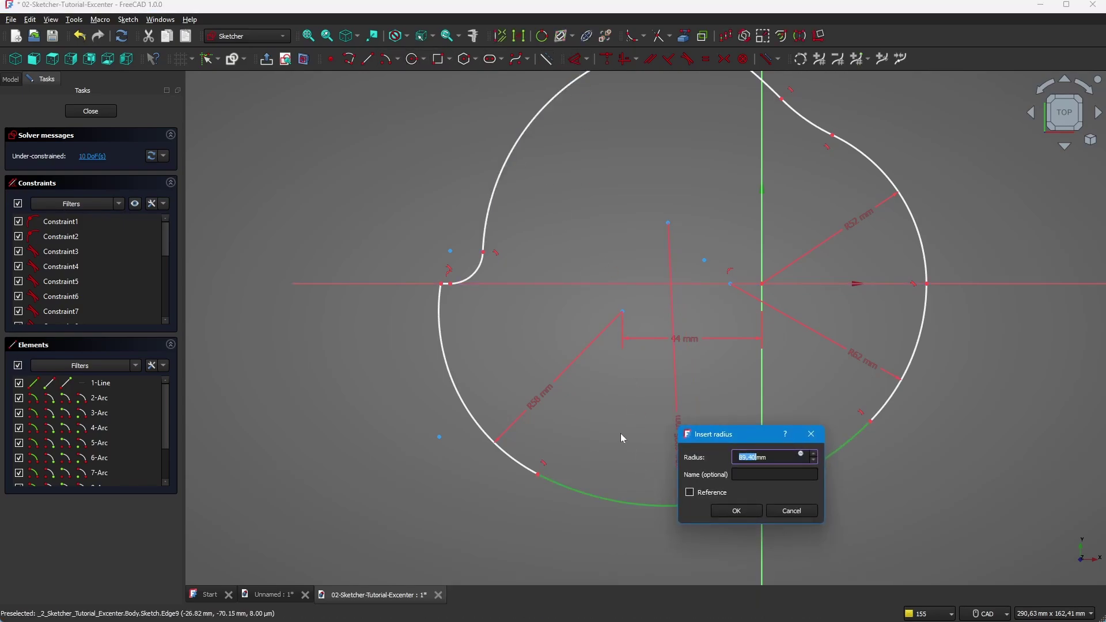
text(192)
key(Return)
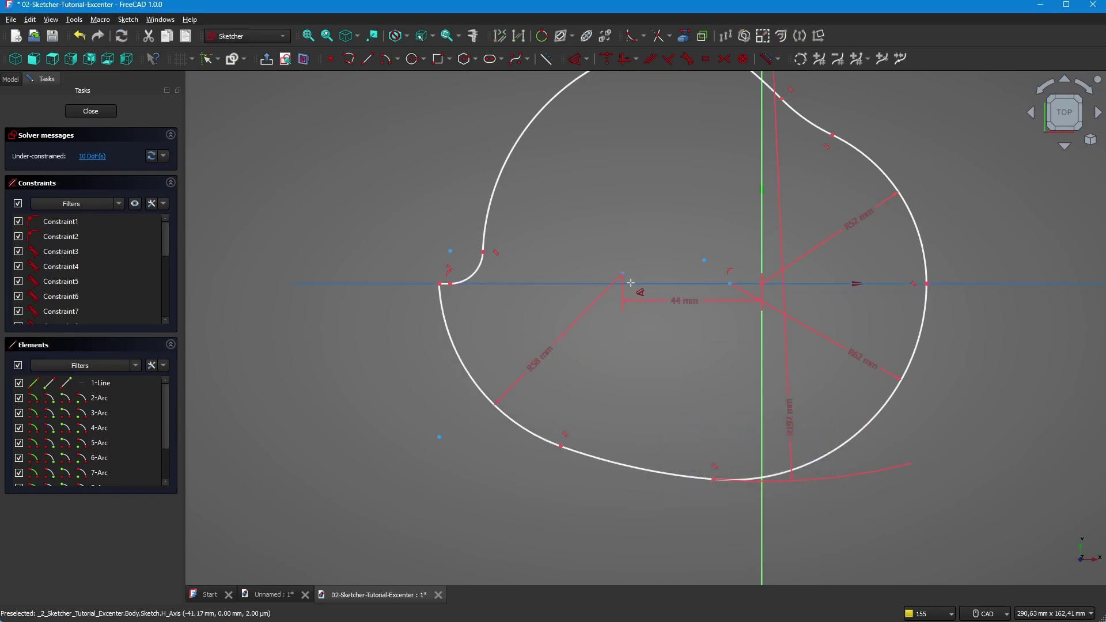
Place the offset arc's centre on the horizontal axis
click(606, 59)
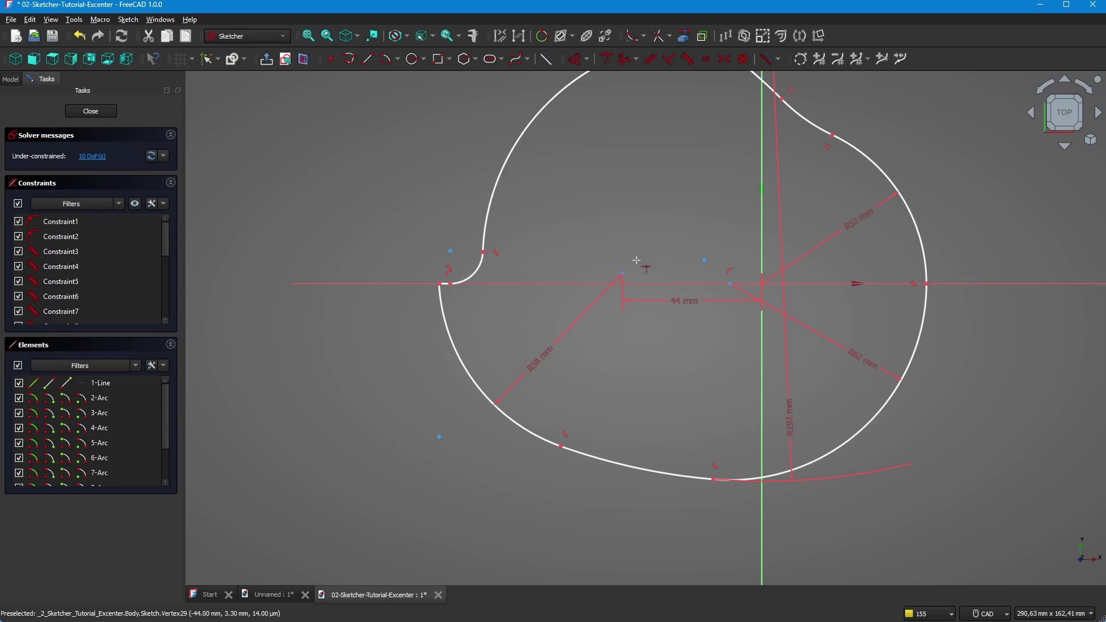
click(853, 282)
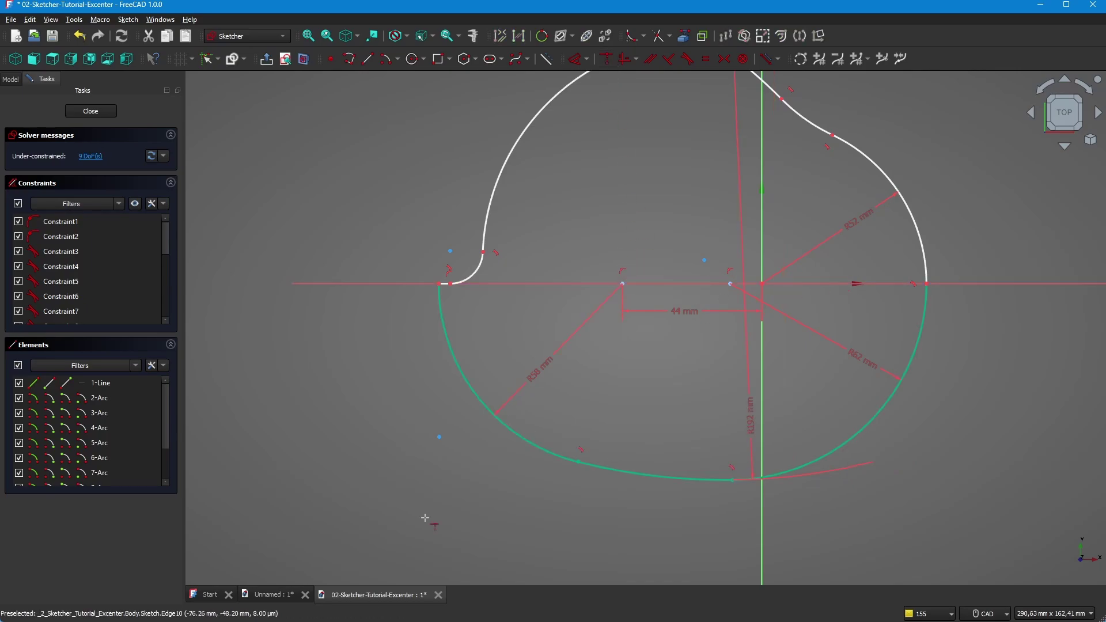
scroll(424, 517, down, 2)
scroll(568, 96, up, 1)
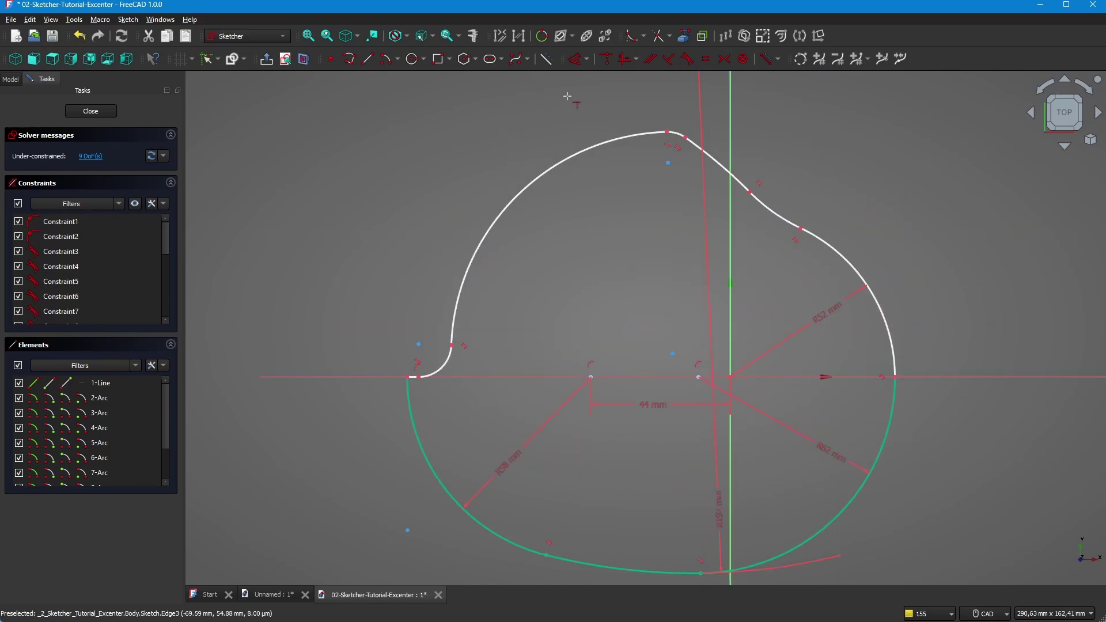
scroll(567, 96, up, 1)
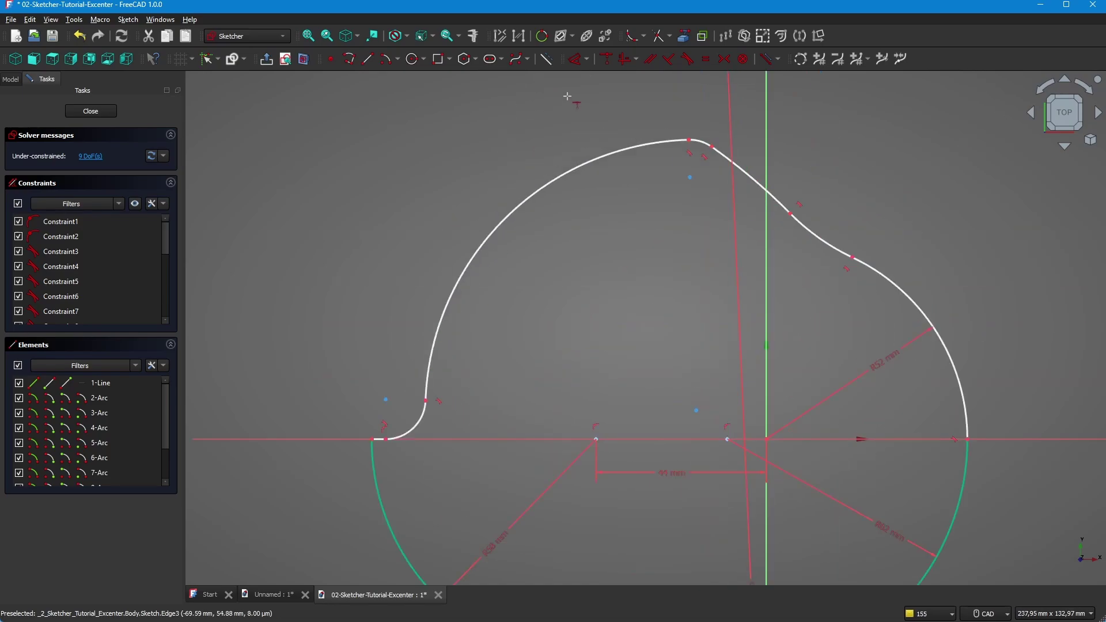
Give the small lower-left corner arc a 10 mm radius
click(578, 60)
click(420, 424)
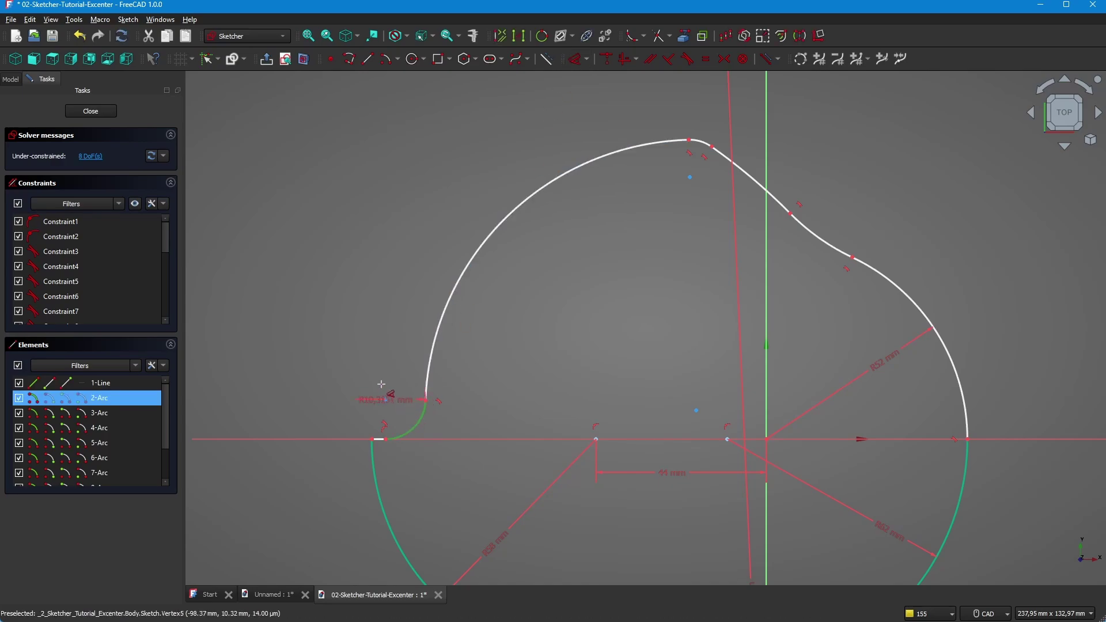
click(331, 321)
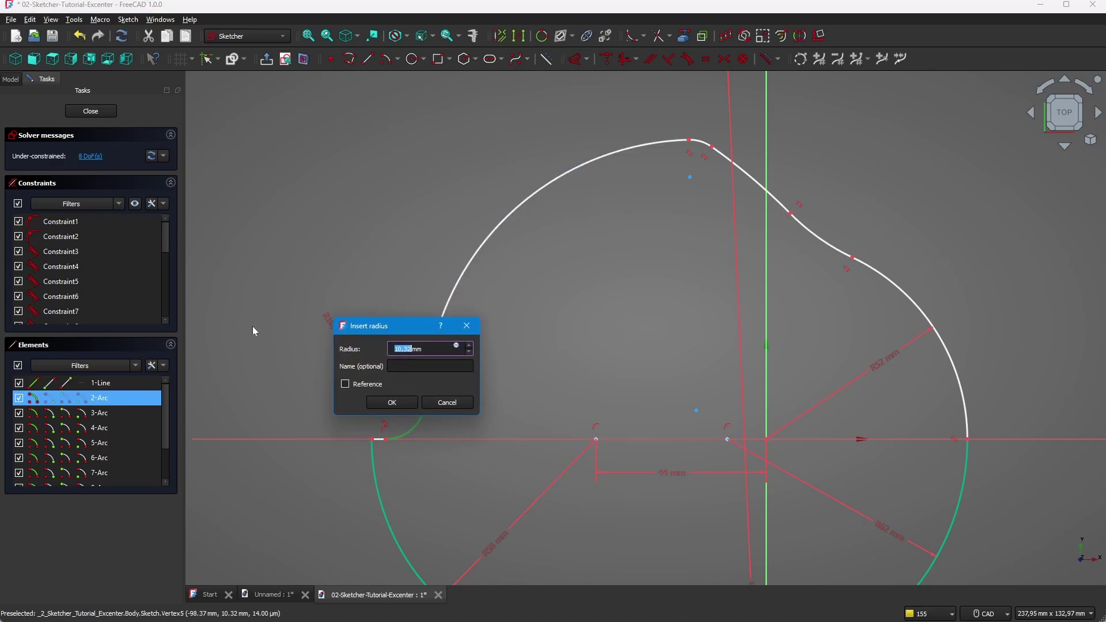
text(10)
key(Return)
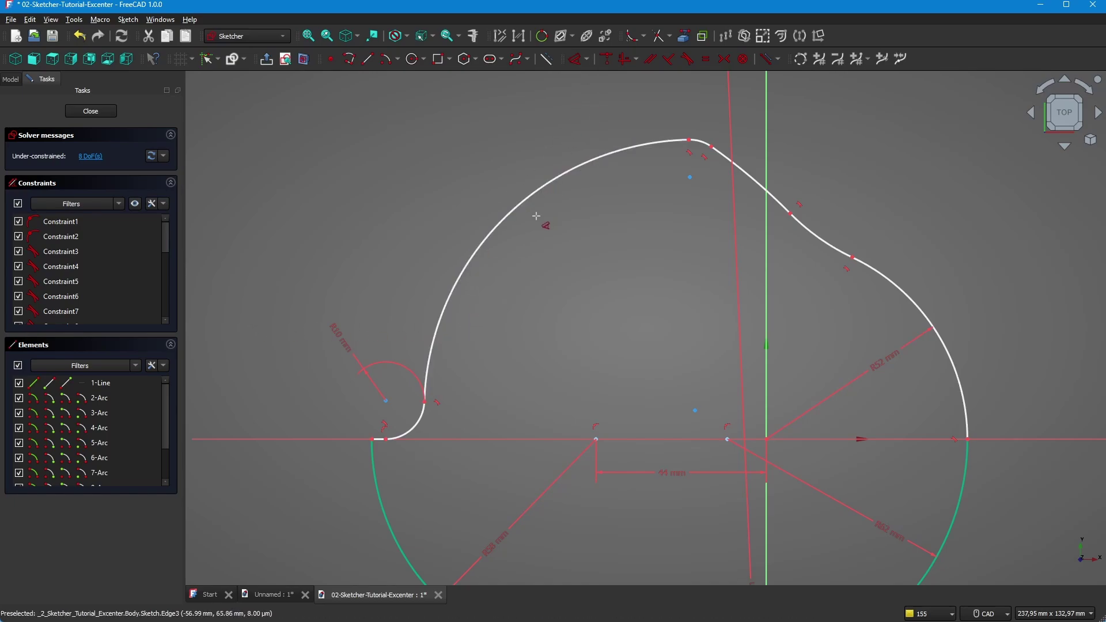
Give the large upper-left arc an 82 mm radius and make its centre coincident with the origin
click(521, 205)
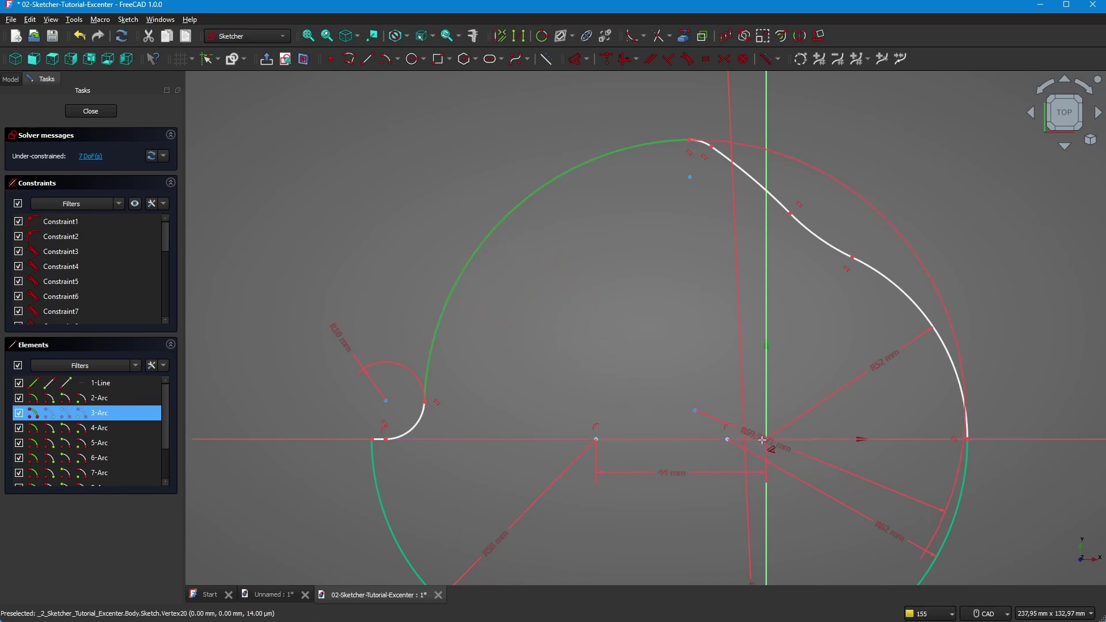
click(635, 370)
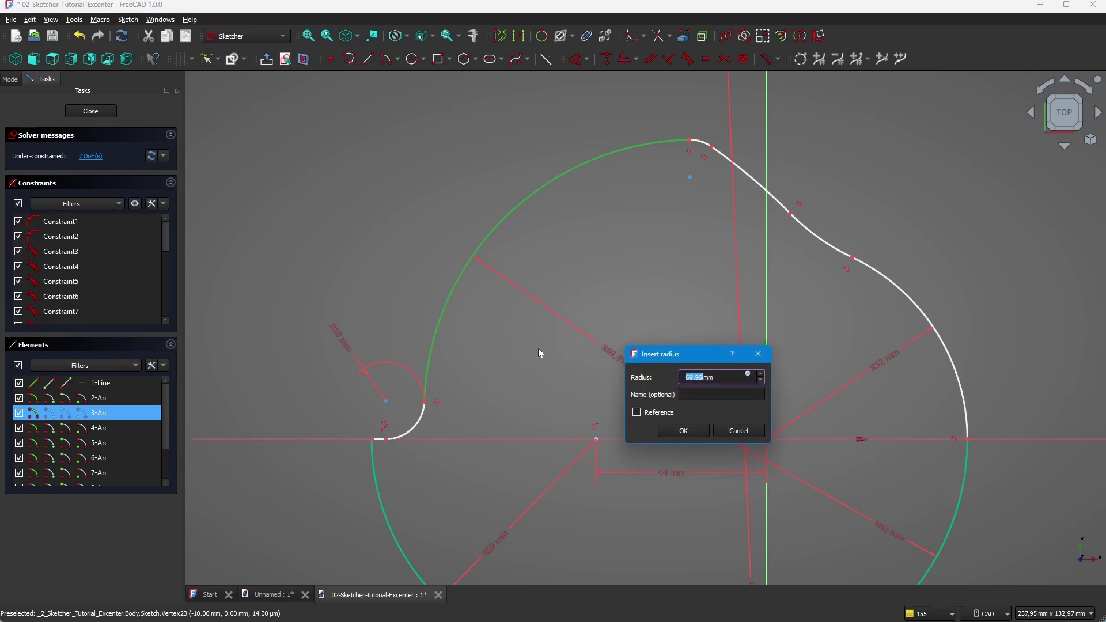
text(82)
key(Return)
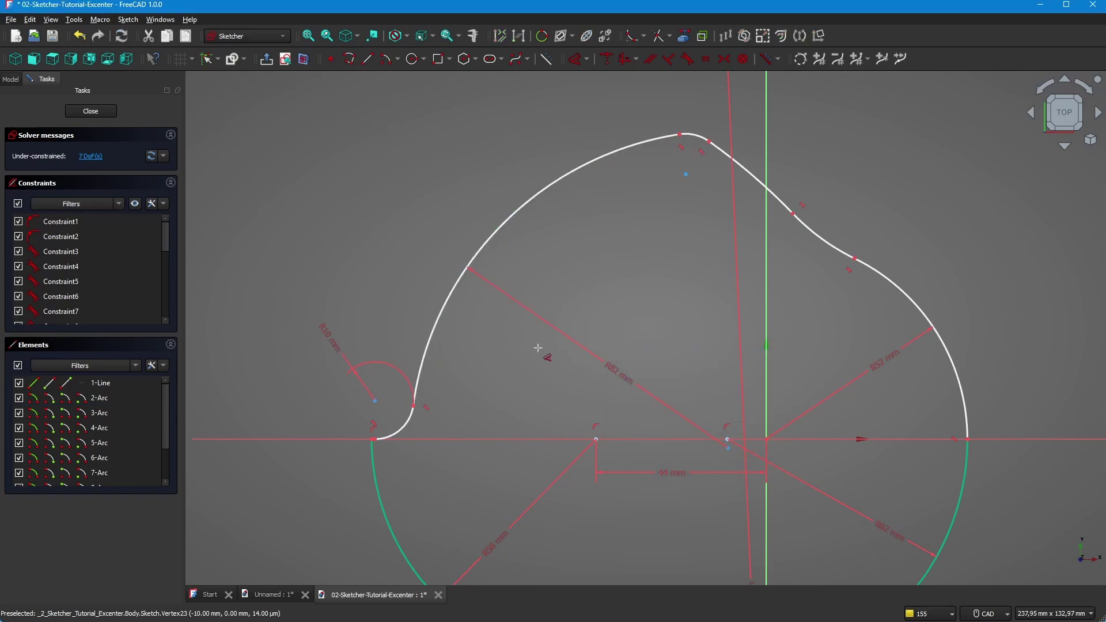
click(623, 58)
click(728, 448)
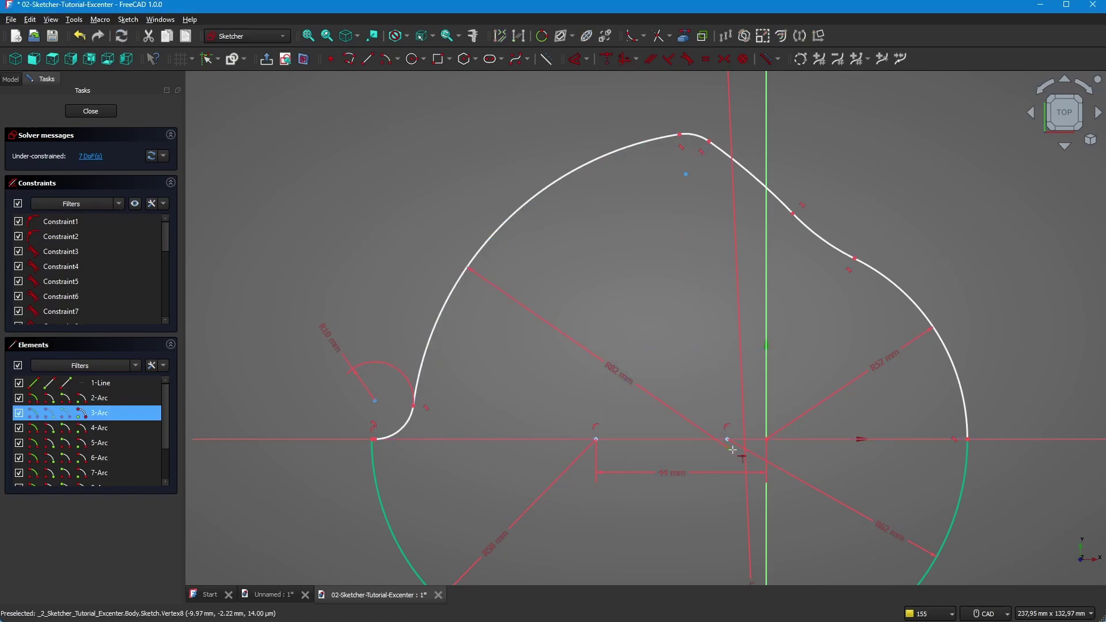
click(764, 439)
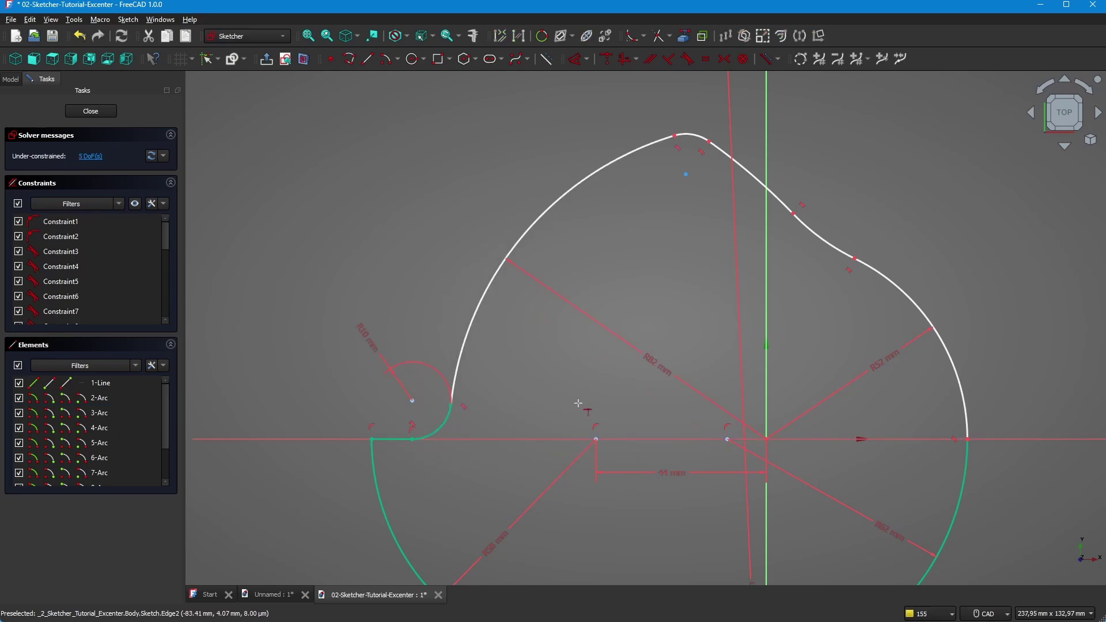
Set the small top arc's radius to 12 mm
click(574, 59)
click(690, 134)
click(693, 119)
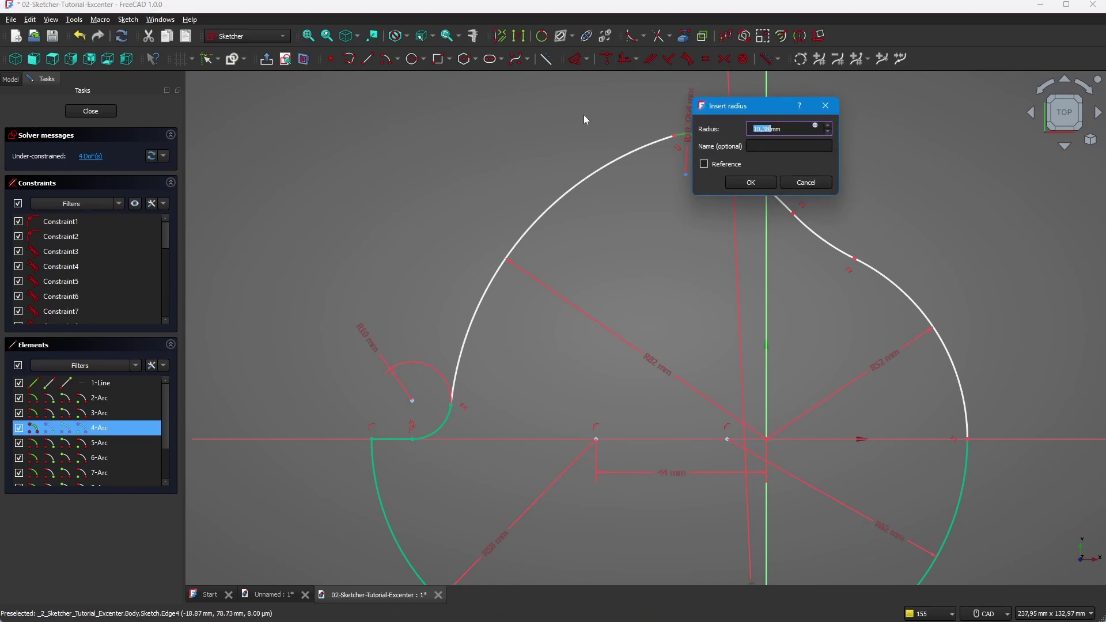
text(12)
key(Return)
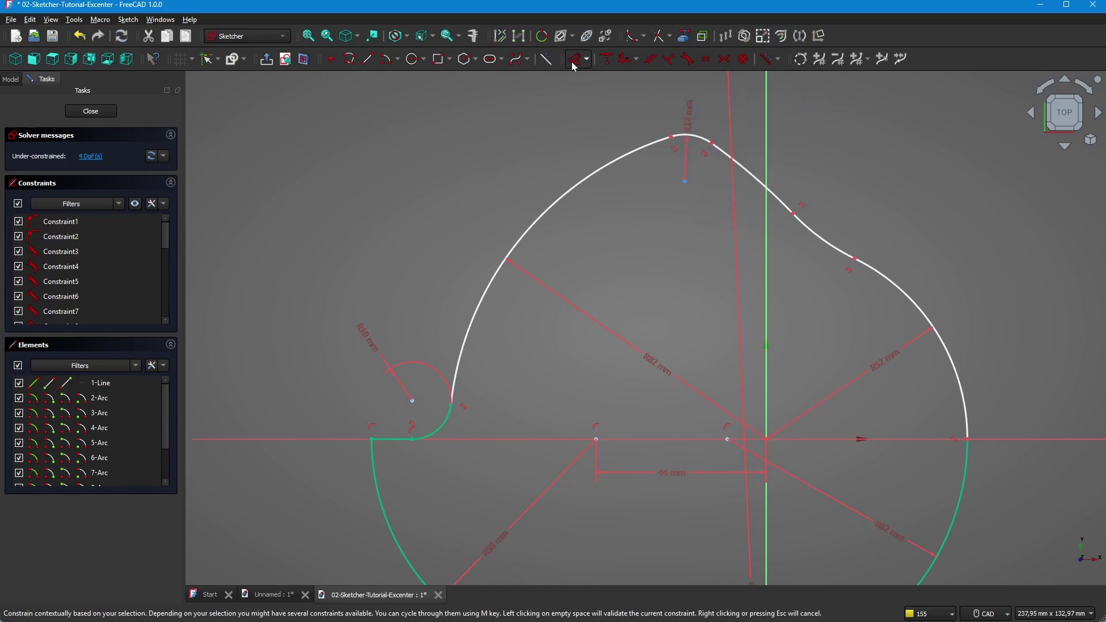
Place the top arc's centre 20 mm horizontally from the vertical axis
click(684, 182)
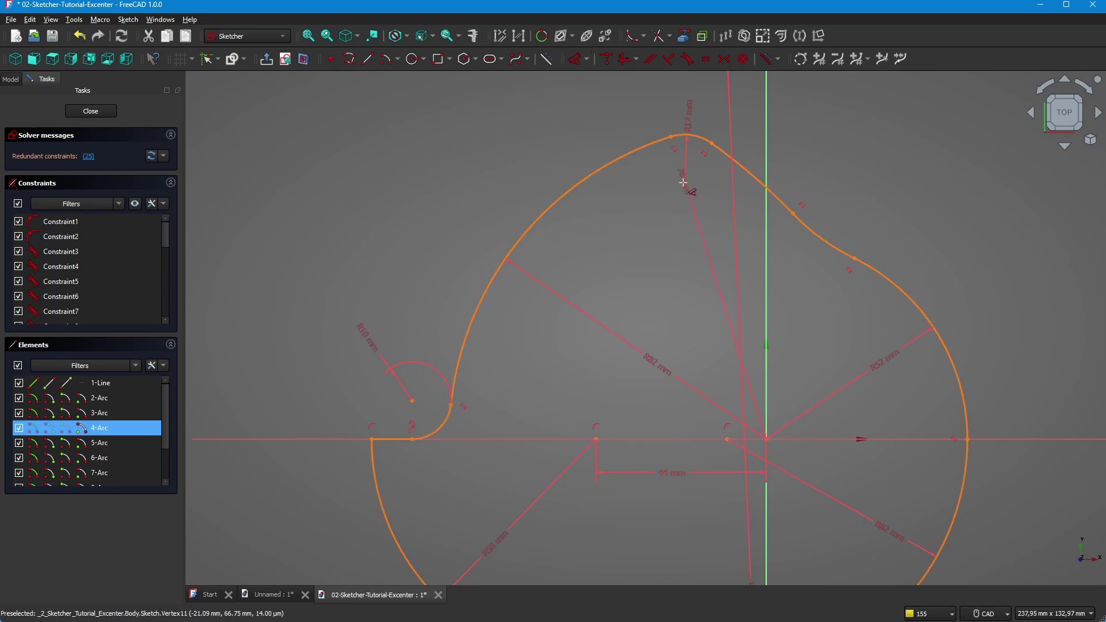
click(767, 334)
click(623, 282)
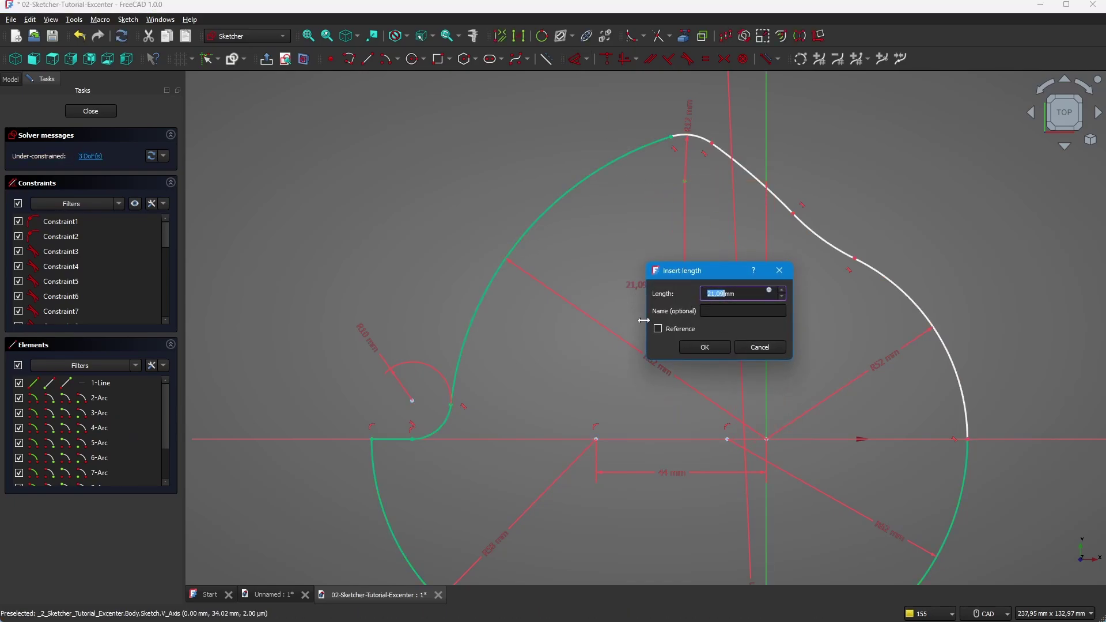
text(20)
key(Return)
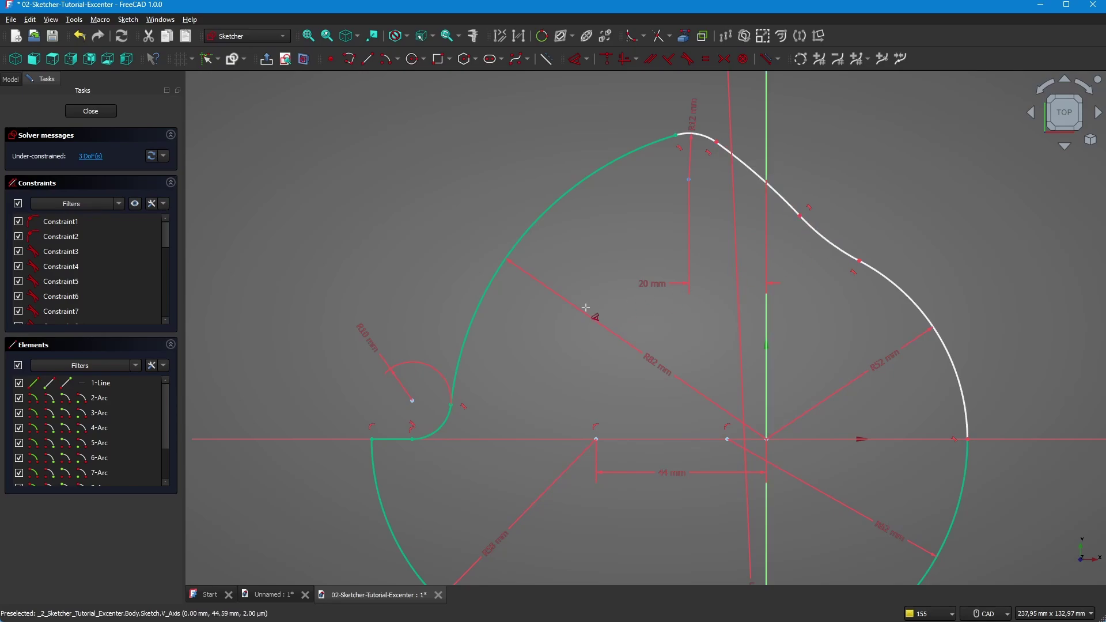
scroll(520, 327, down, 1)
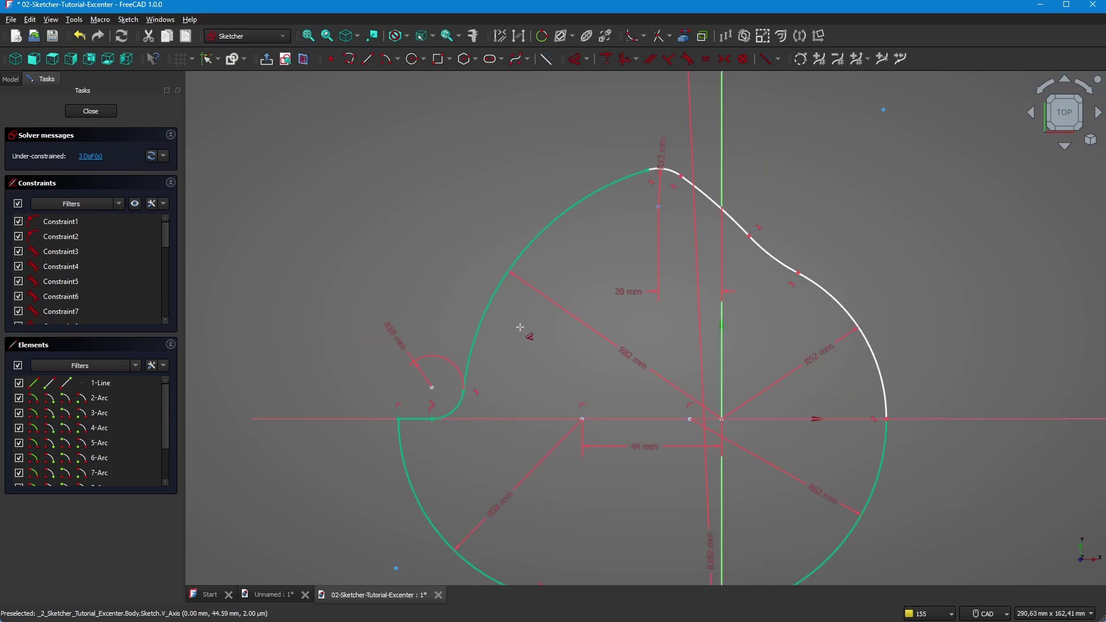
Give the upper-right arc a 25 mm radius and set its centre 70 mm above the horizontal axis
click(576, 60)
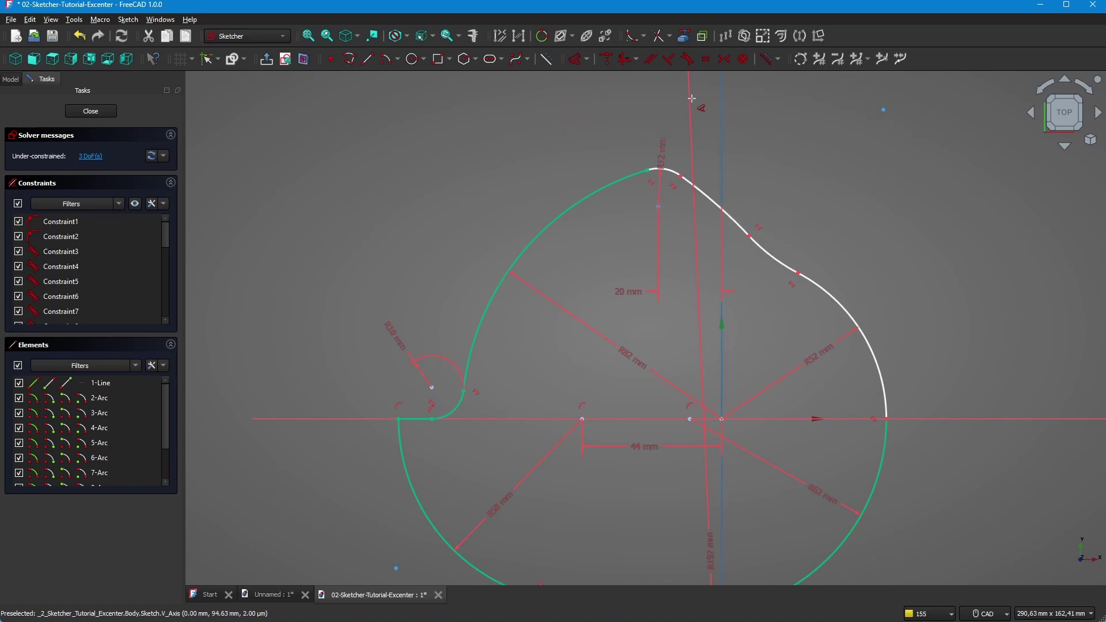
click(780, 255)
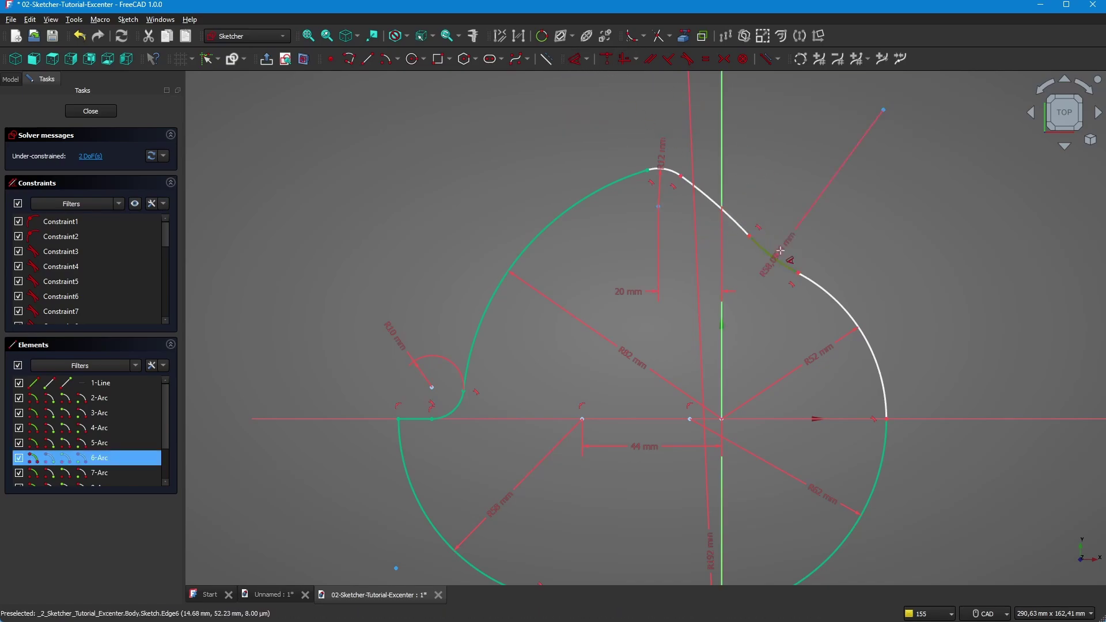
click(789, 239)
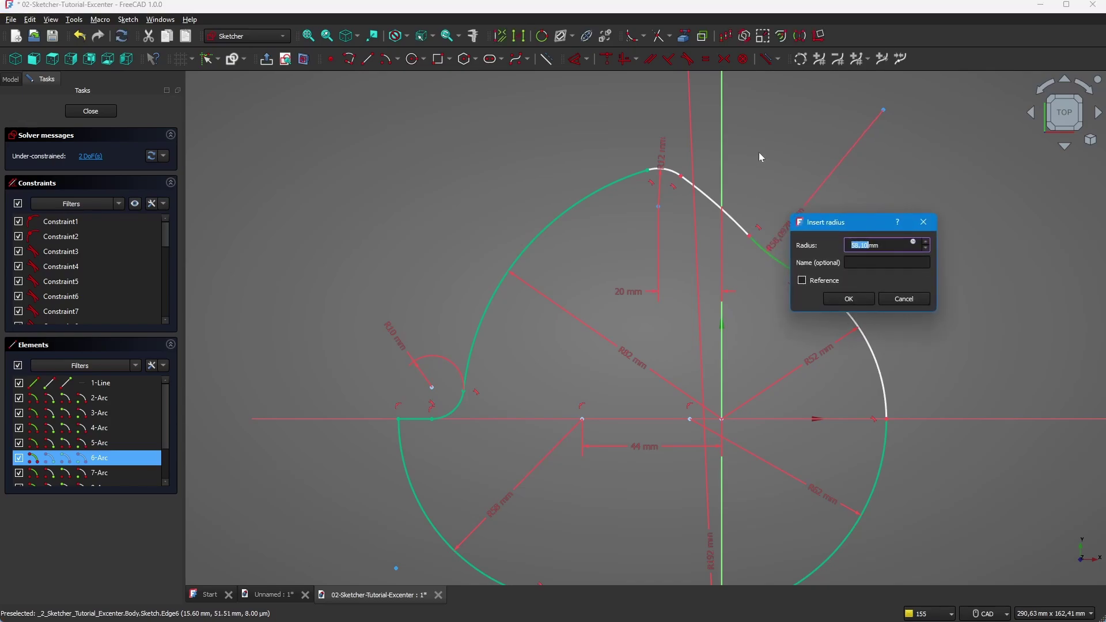
text(25)
key(Return)
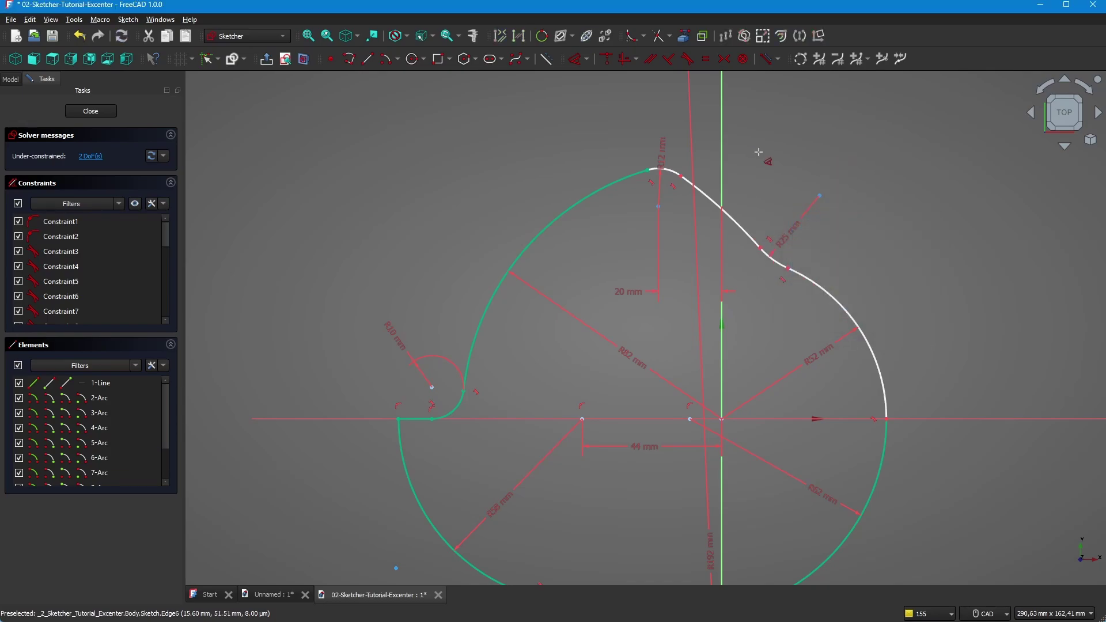
click(575, 60)
click(820, 196)
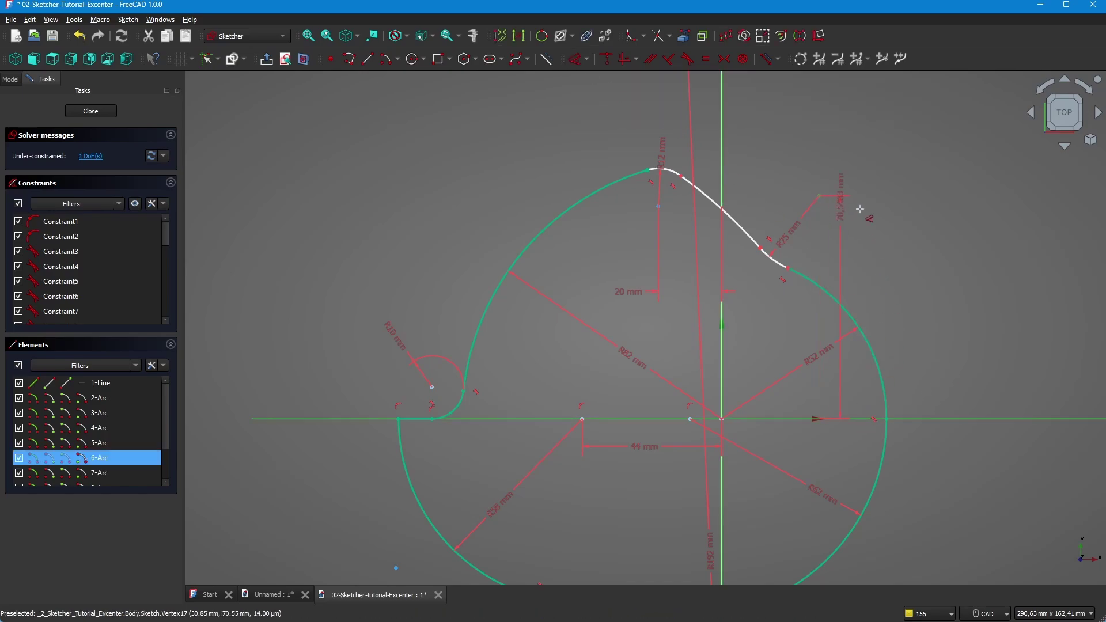
click(943, 285)
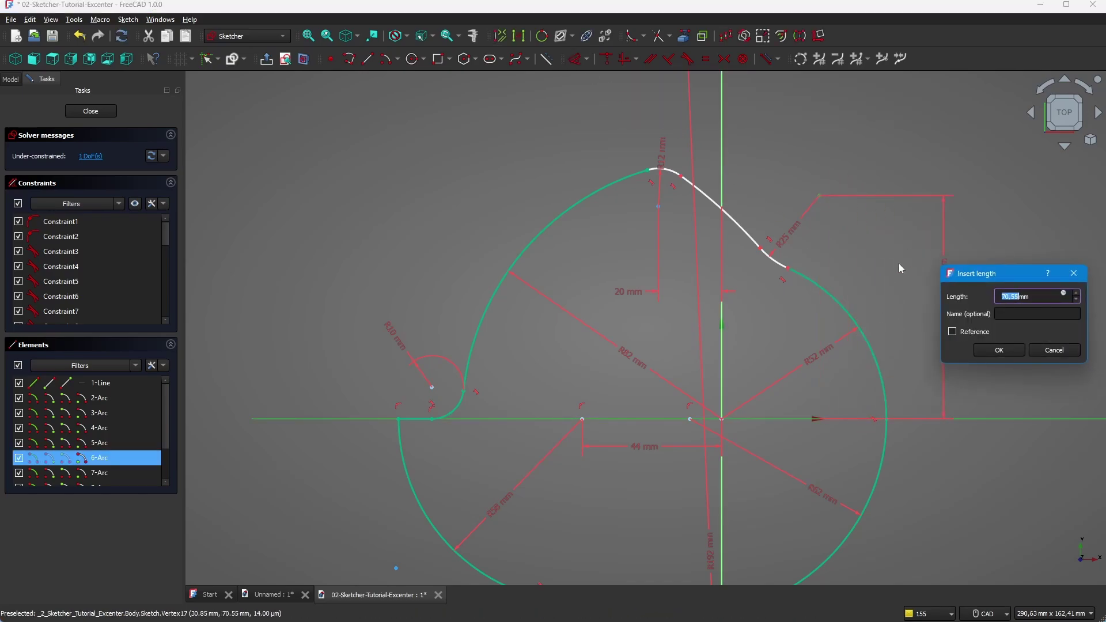
text(70)
key(Return)
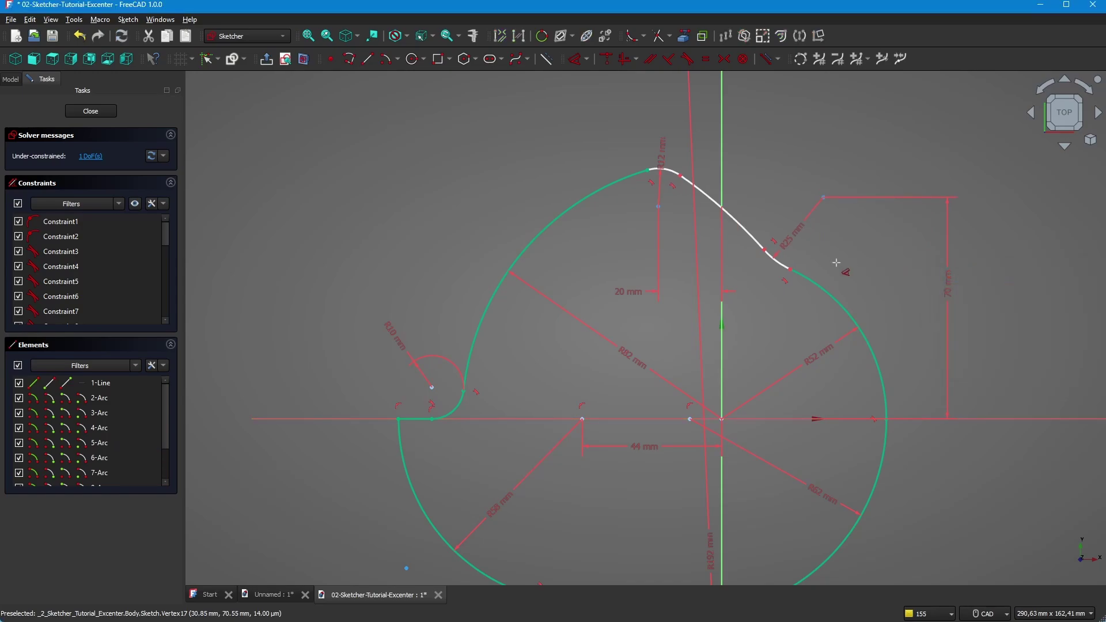
Set the long left arc's radius to 170 mm and fit the sketch in view
click(709, 200)
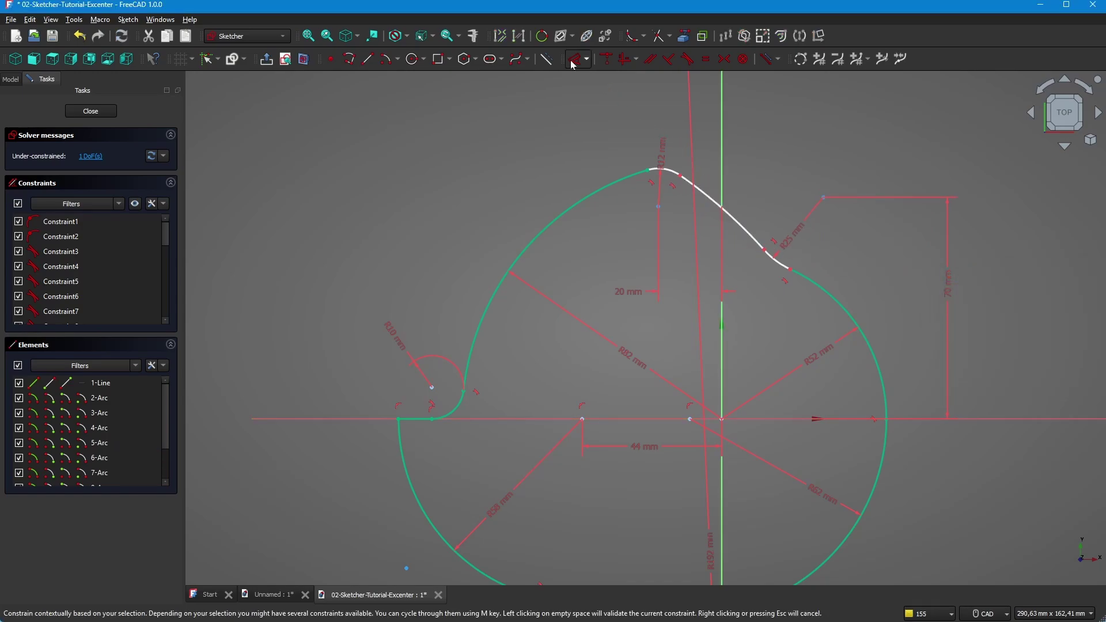
click(577, 58)
click(753, 185)
drag(753, 185, 557, 353)
click(558, 353)
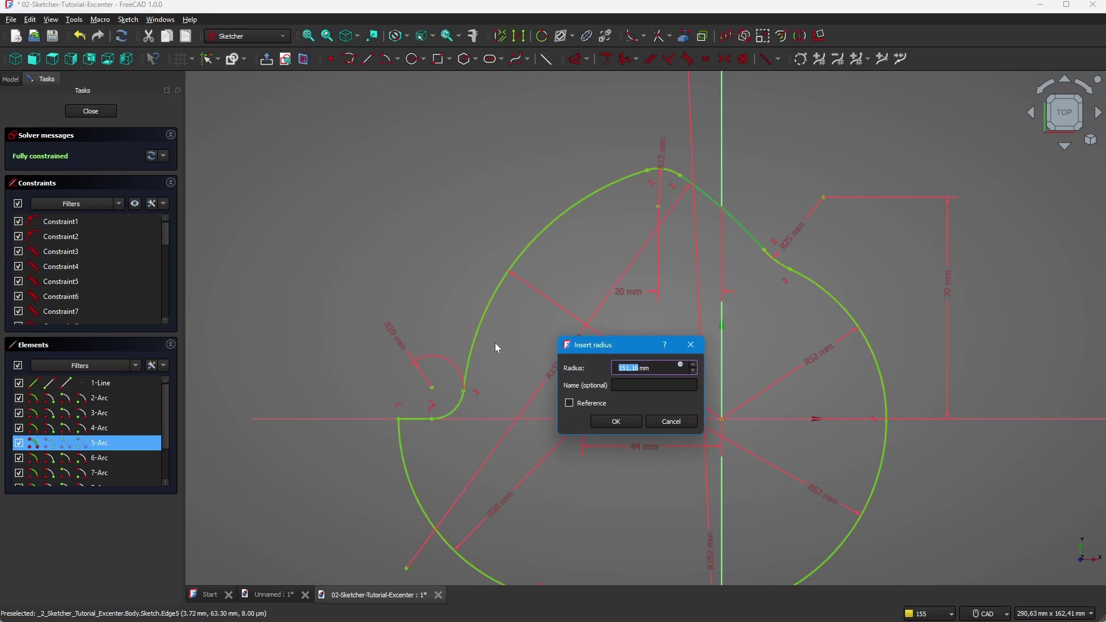
text(170)
key(Return)
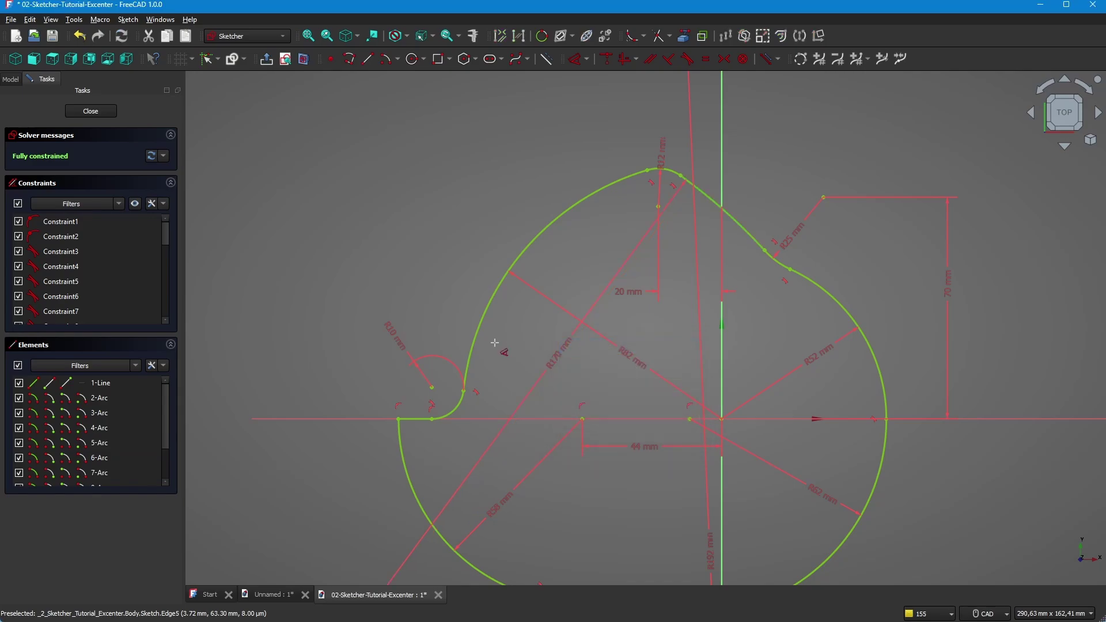
key(v)
key(f)
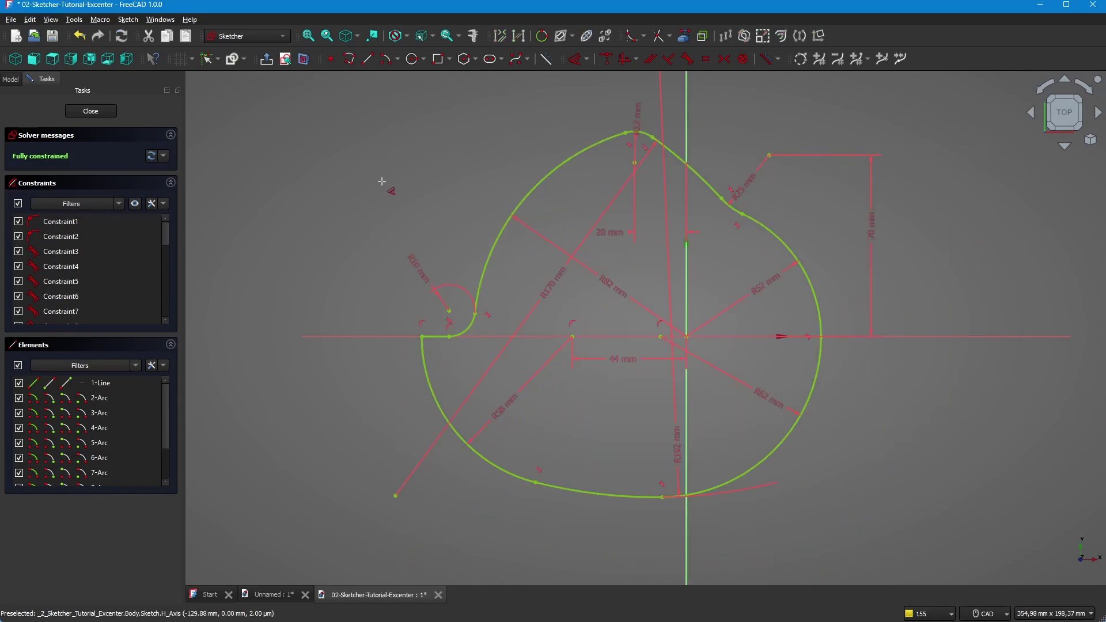
Draw a 36 mm circle at the origin and an 8 mm circle on the vertical axis below it
key(g)
key(c)
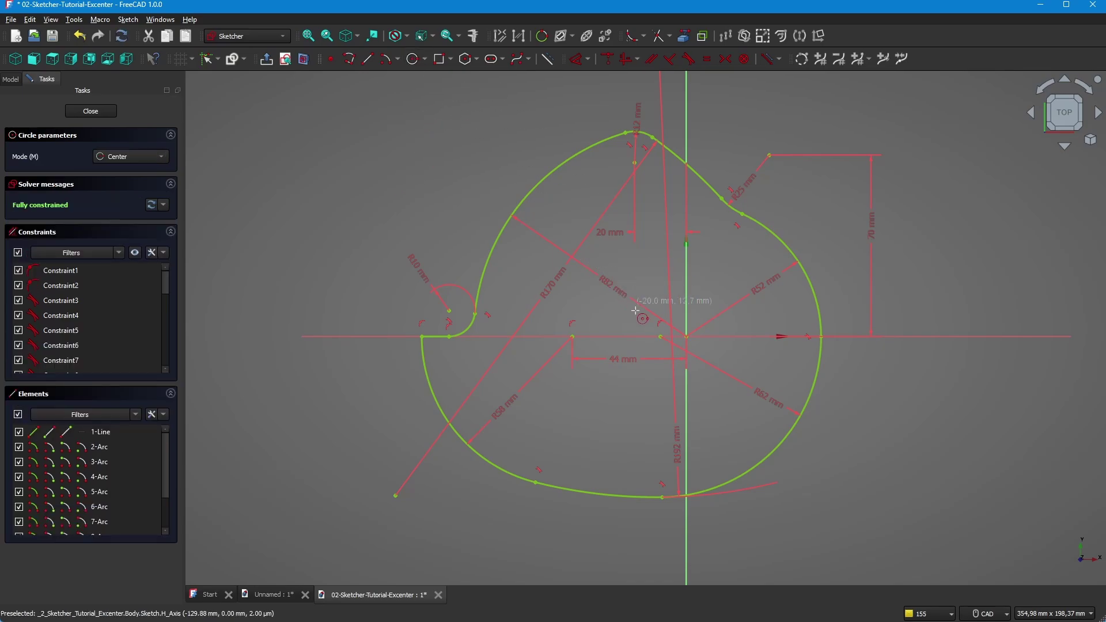
click(680, 333)
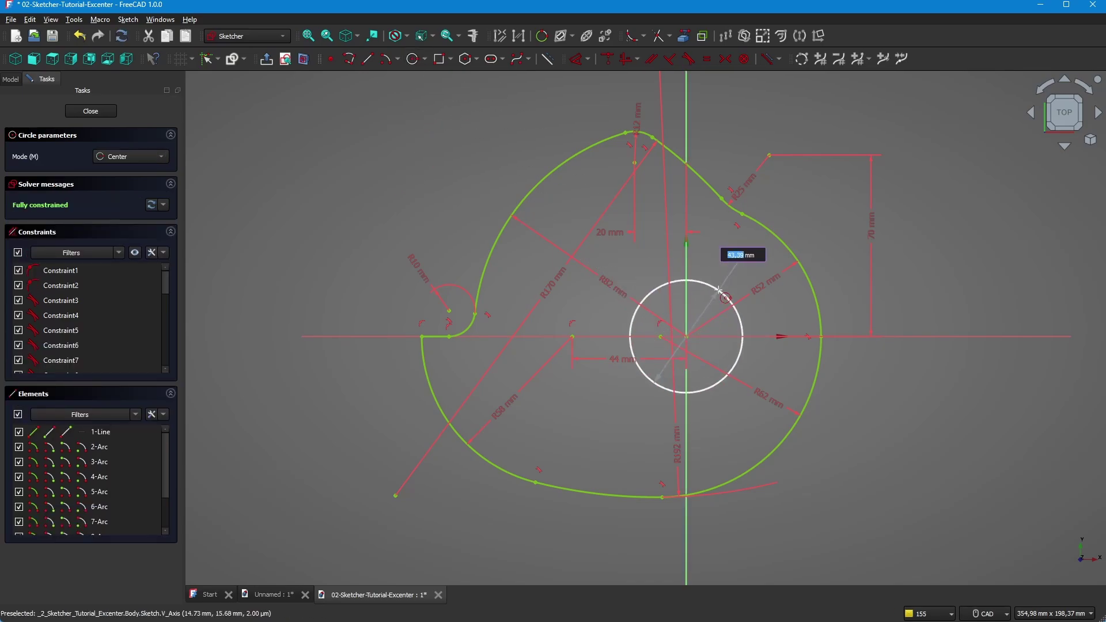
text(36)
key(Return)
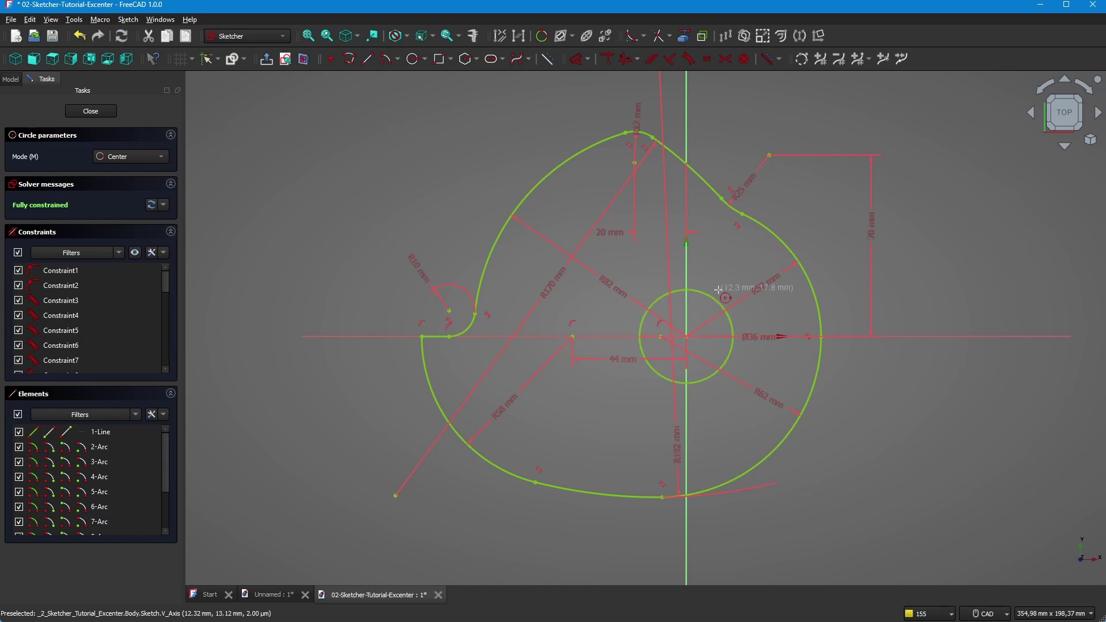
click(685, 415)
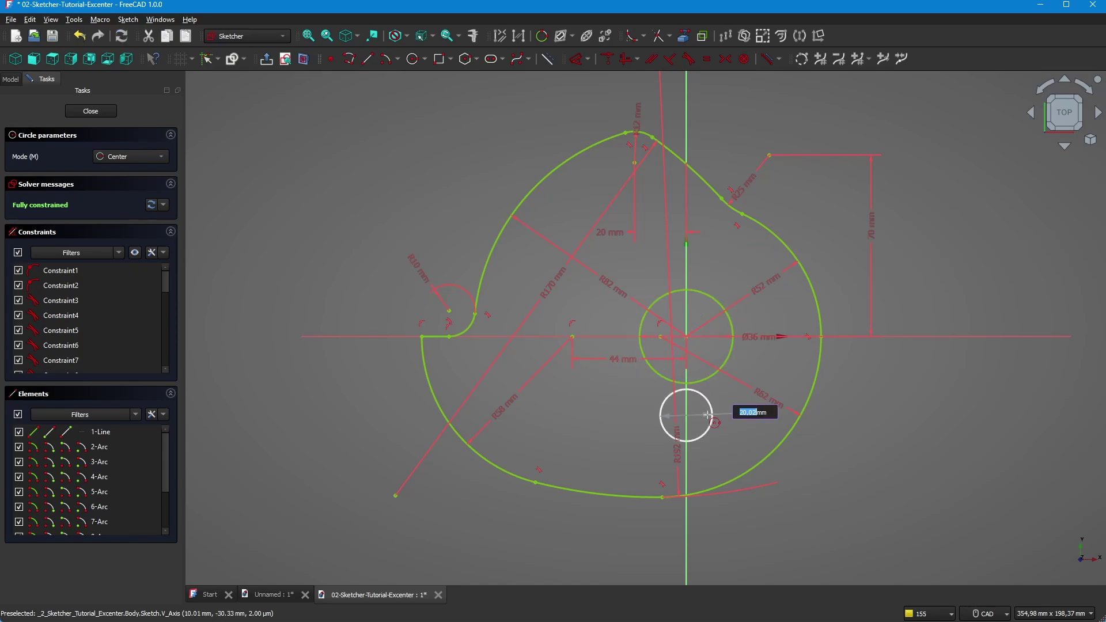
text(8)
key(Return)
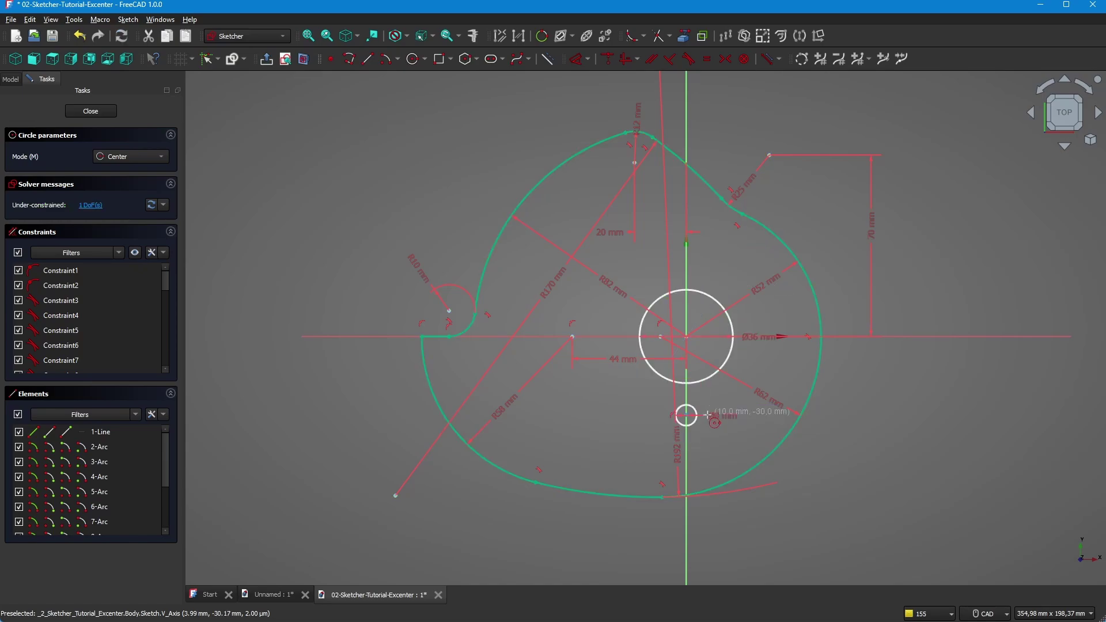
Dimension the small circle's centre 35 mm below the horizontal axis
click(578, 58)
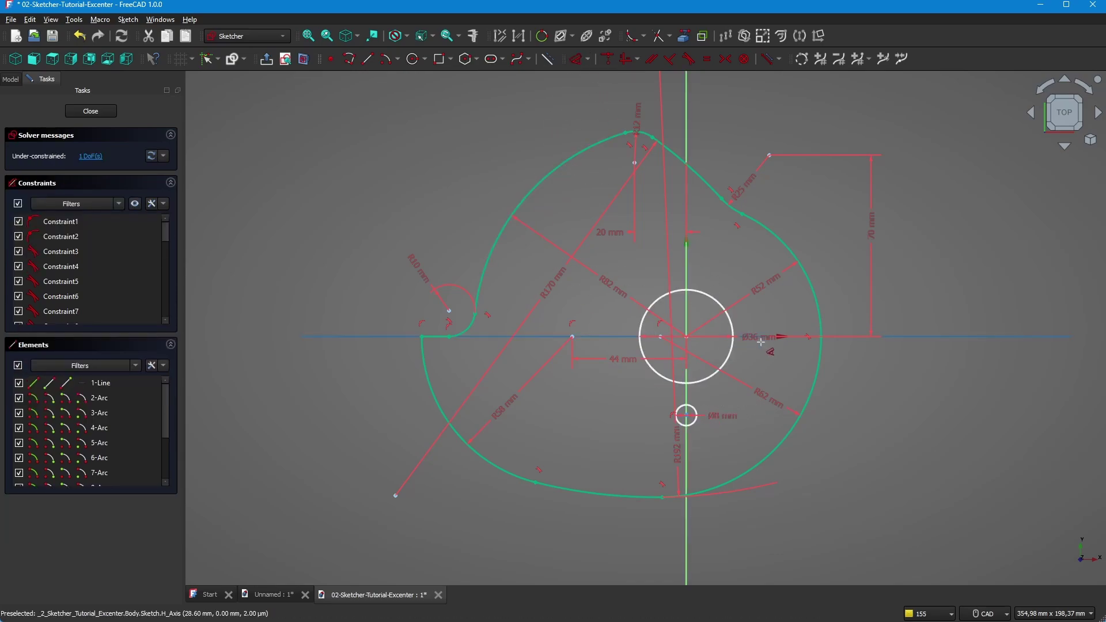
click(762, 339)
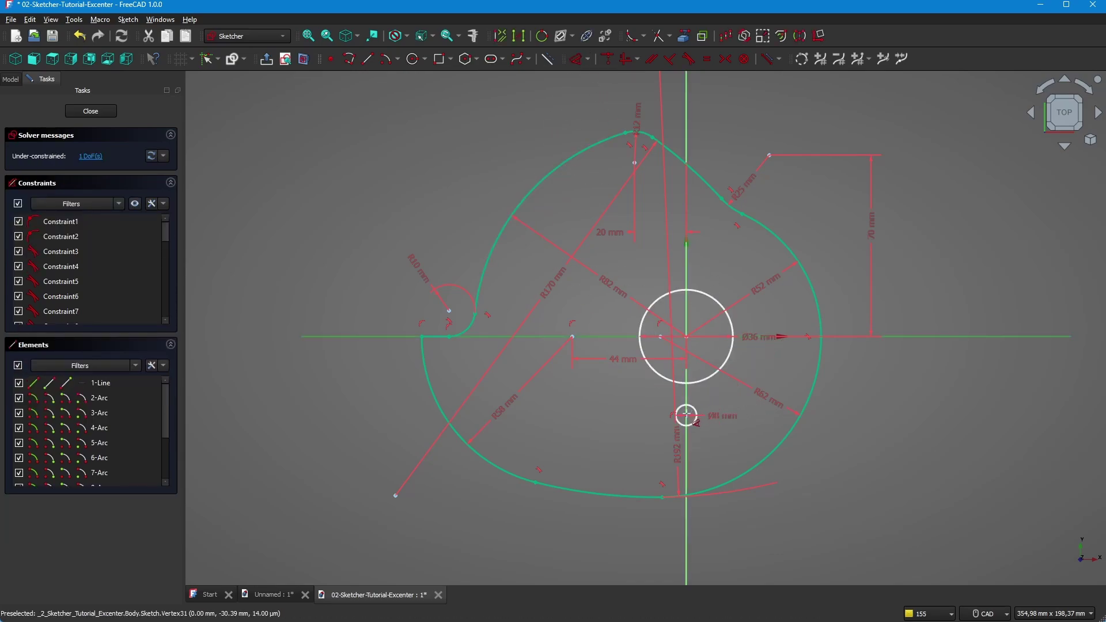
click(692, 419)
click(939, 416)
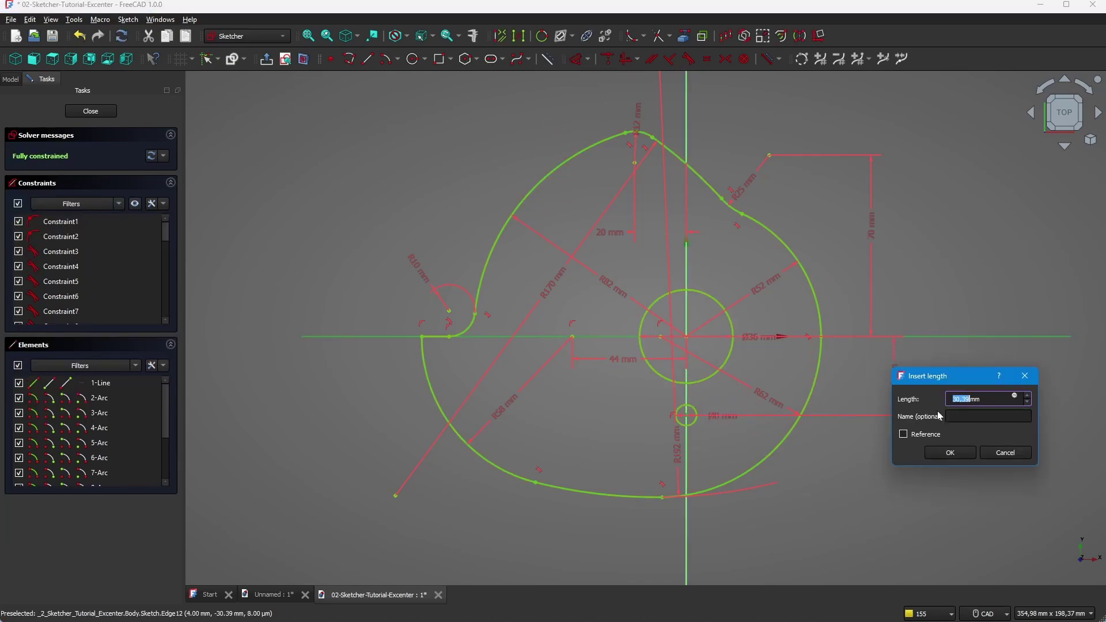
text(35)
key(Return)
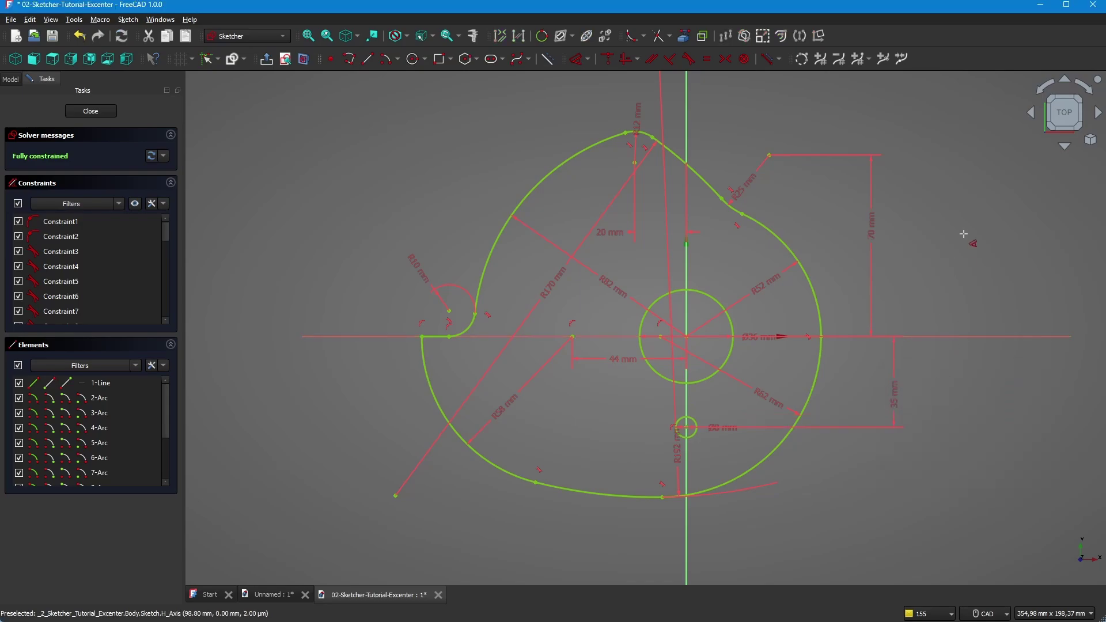